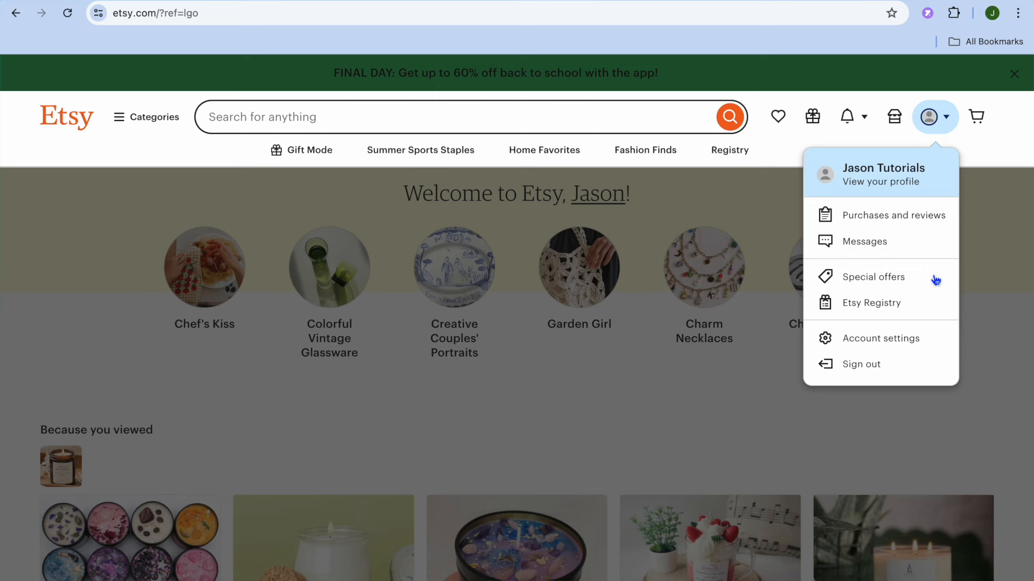
Open the Etsy shop setup and go through Shop preferences and Name your shop to adding a listing under Stock your shop.
click(980, 224)
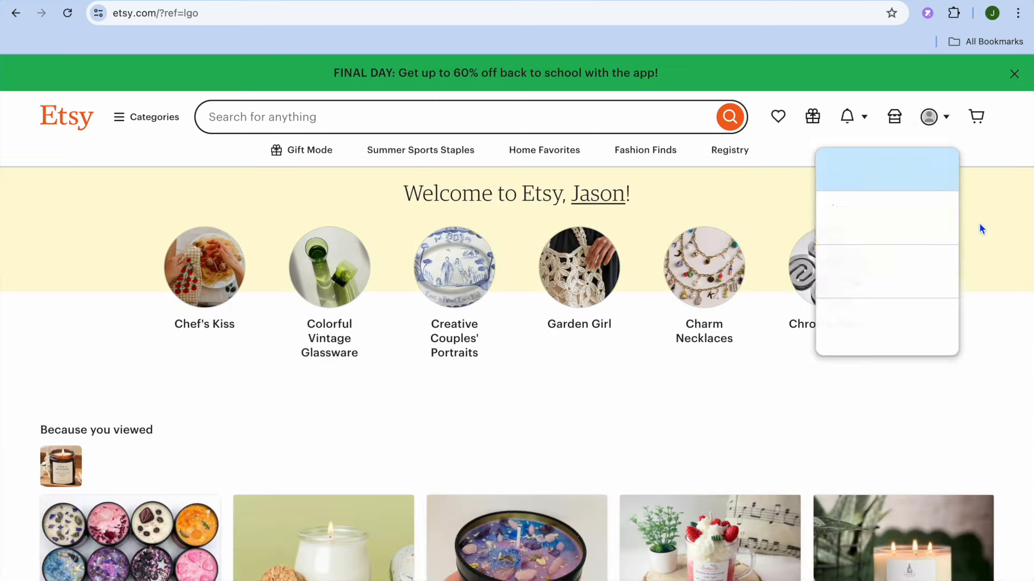
click(897, 123)
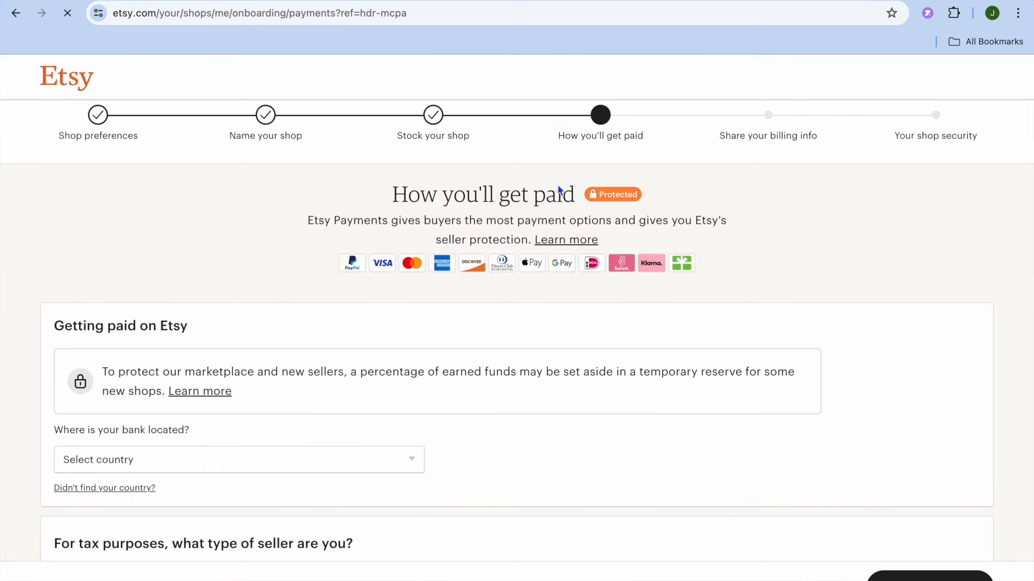
click(111, 137)
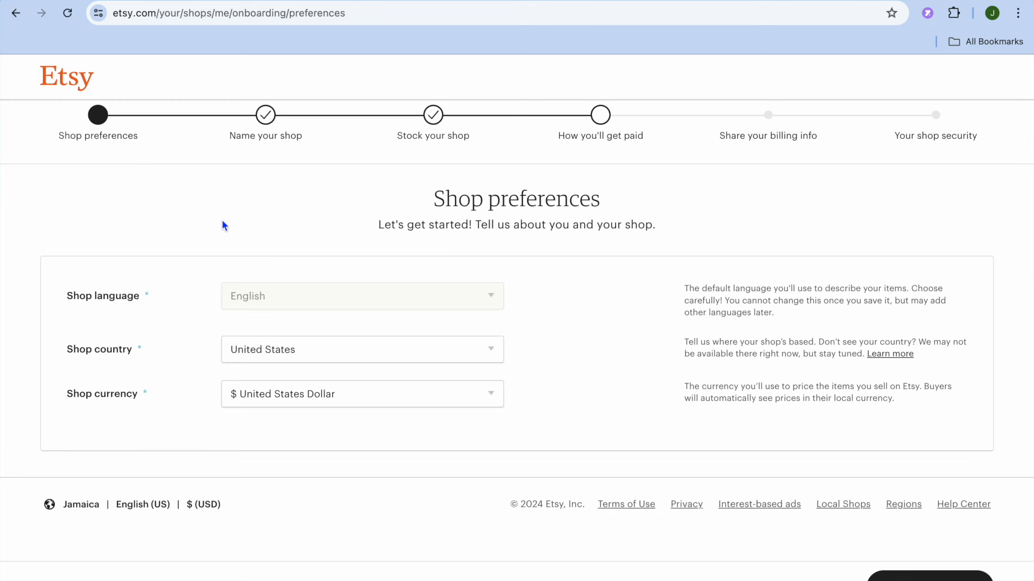
mouse_move(328, 300)
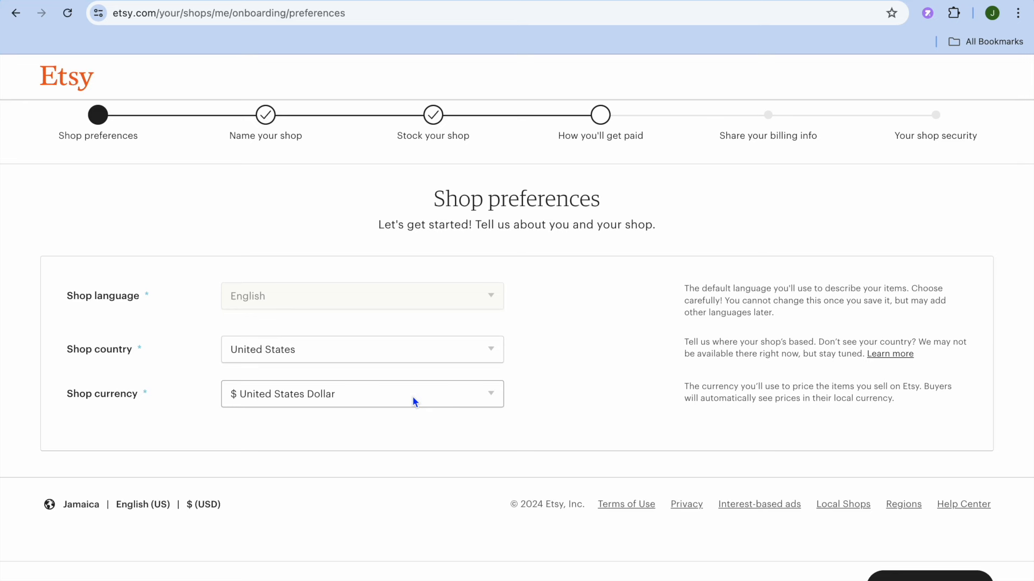
click(942, 576)
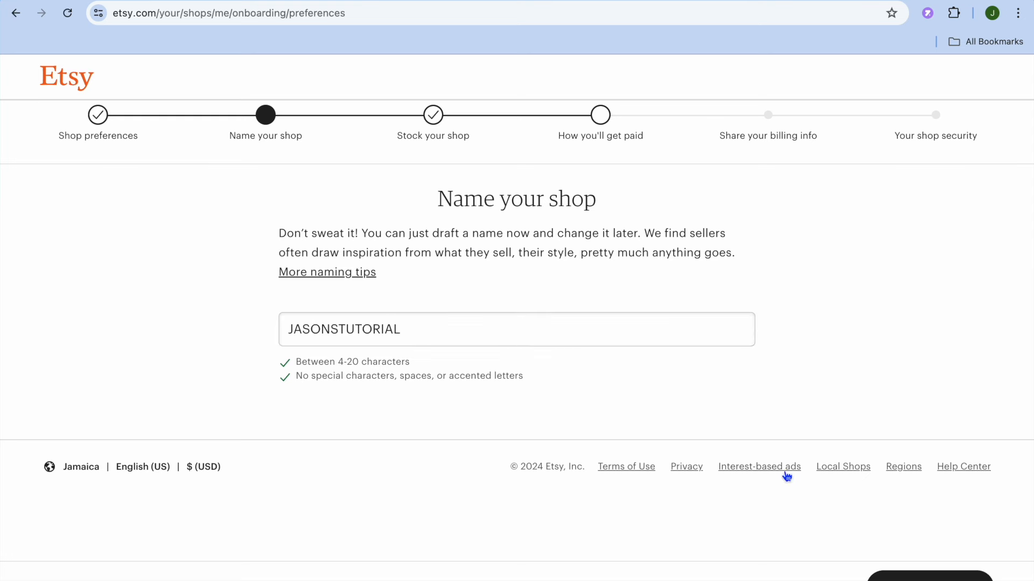
click(930, 576)
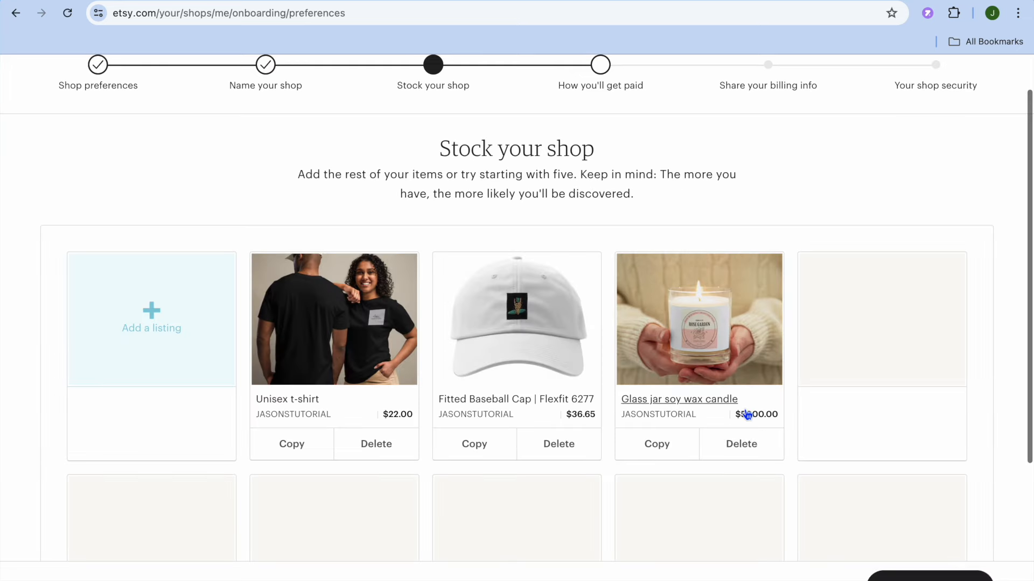
click(186, 317)
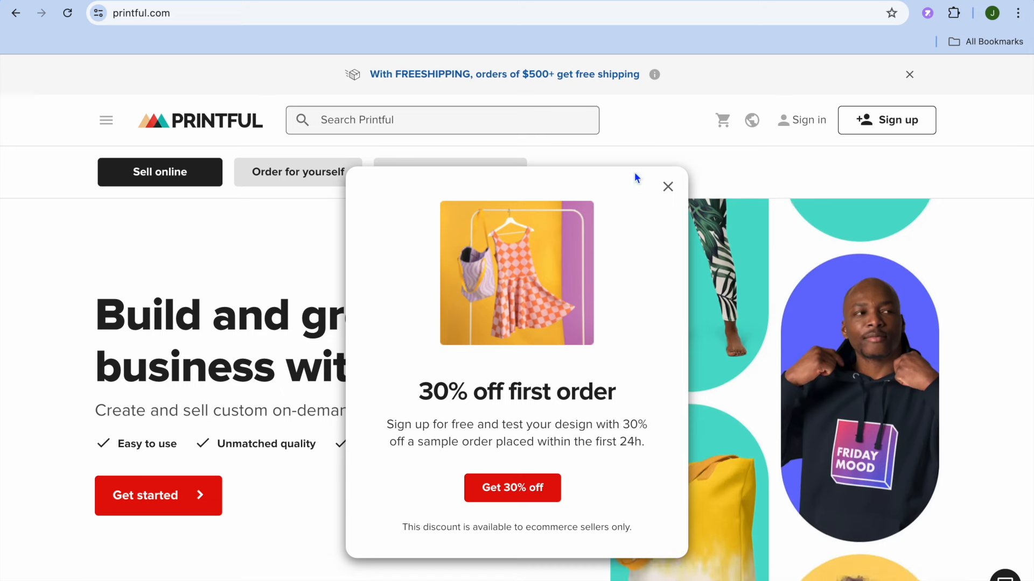
Switch to the Printful website, dismiss the 30% off first order offer and look over the homepage.
click(667, 187)
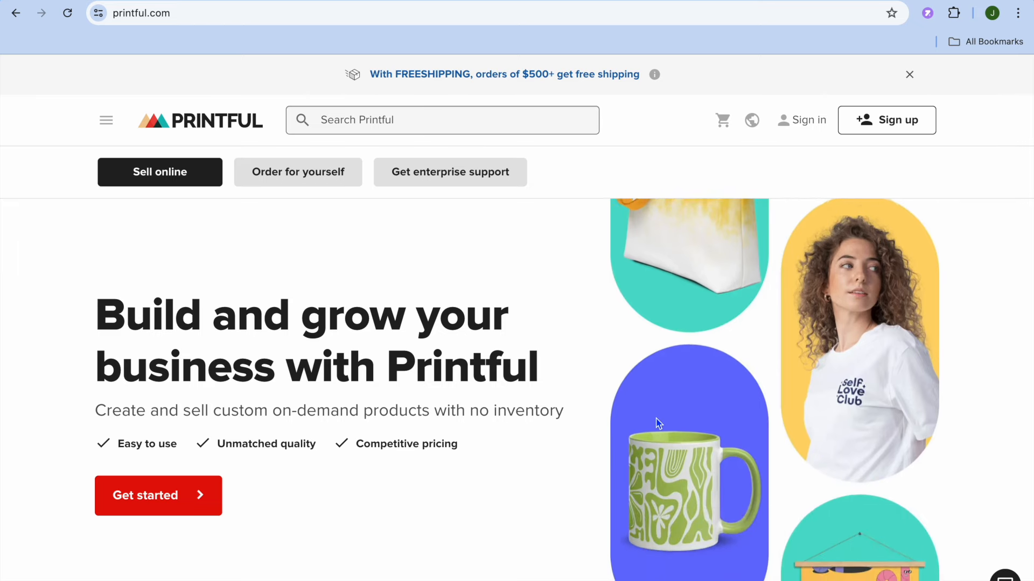
scroll(656, 418, down, 1)
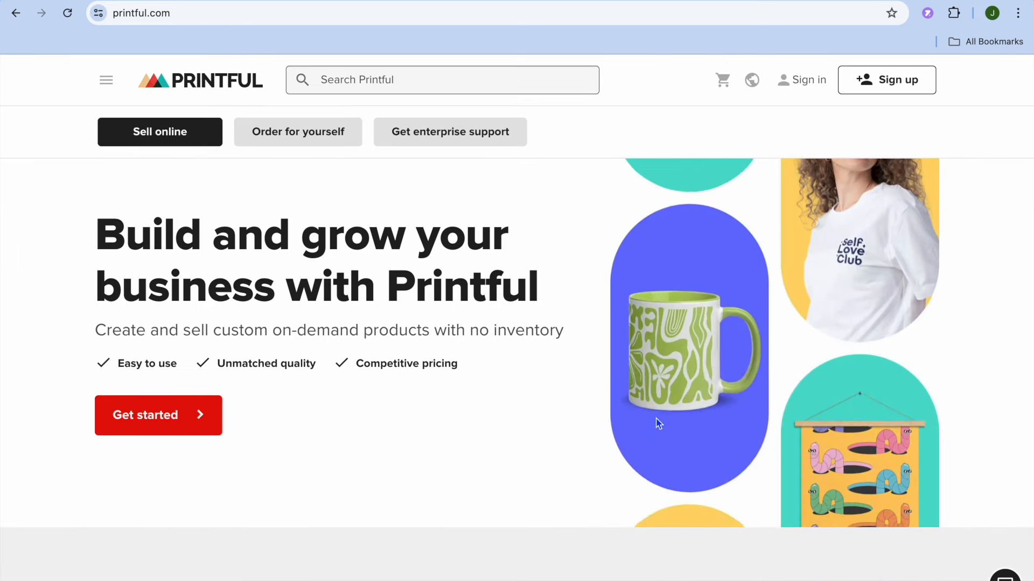
scroll(656, 418, down, 1)
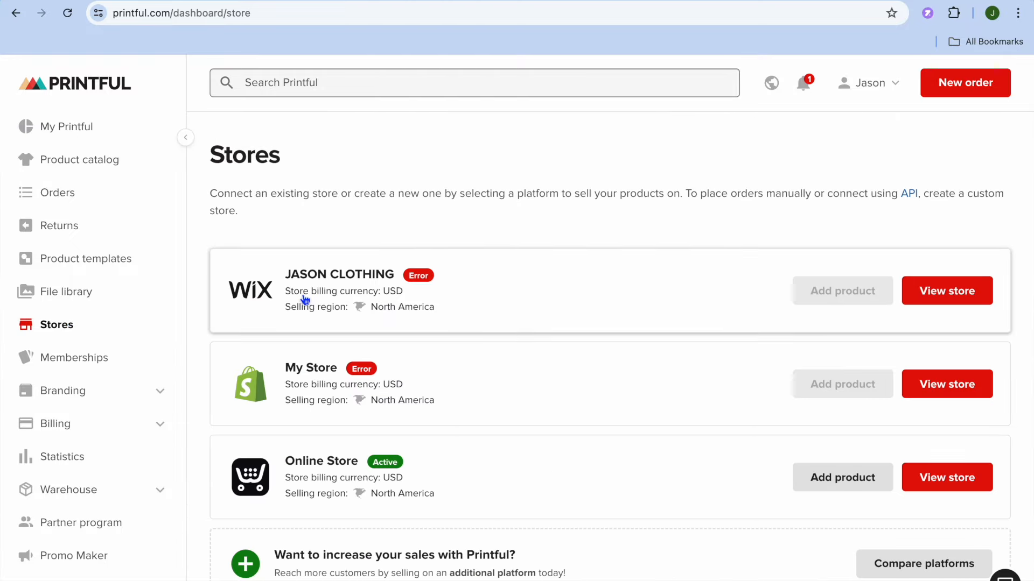
Create a new Printful store by choosing a store platform and selecting Etsy as the marketplace to connect.
scroll(304, 299, down, 8)
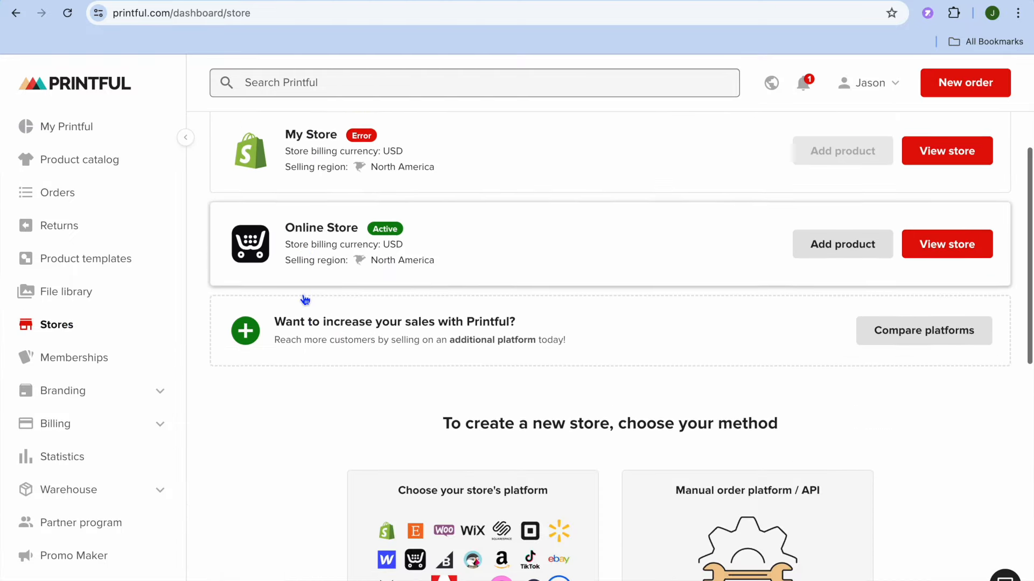
scroll(305, 299, down, 1)
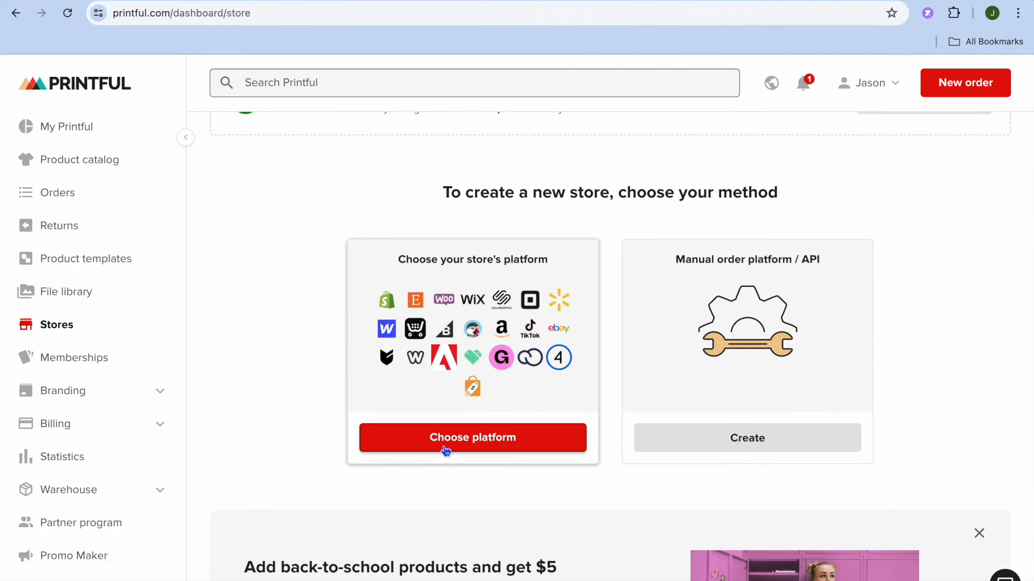
click(446, 451)
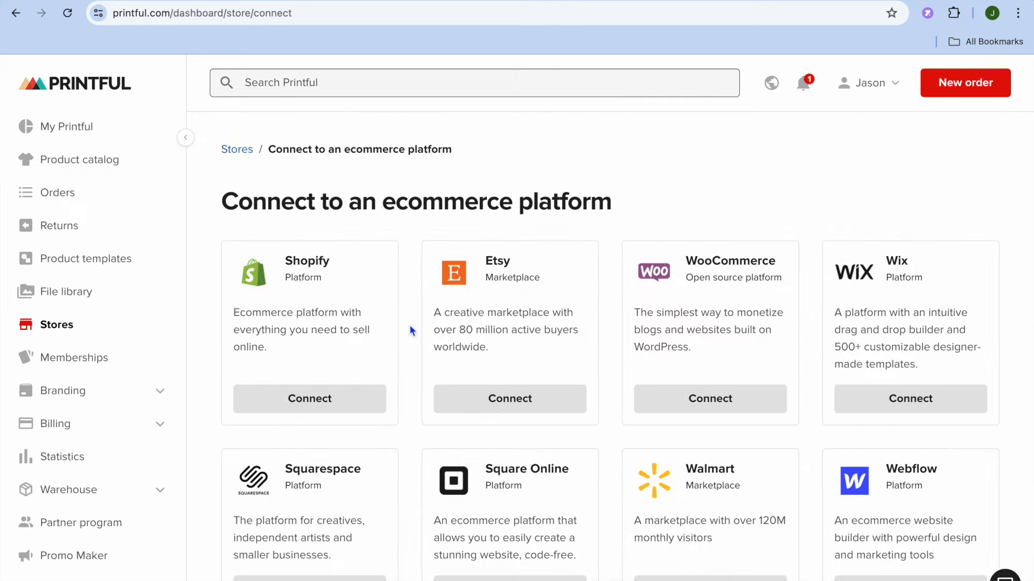
scroll(410, 329, down, 8)
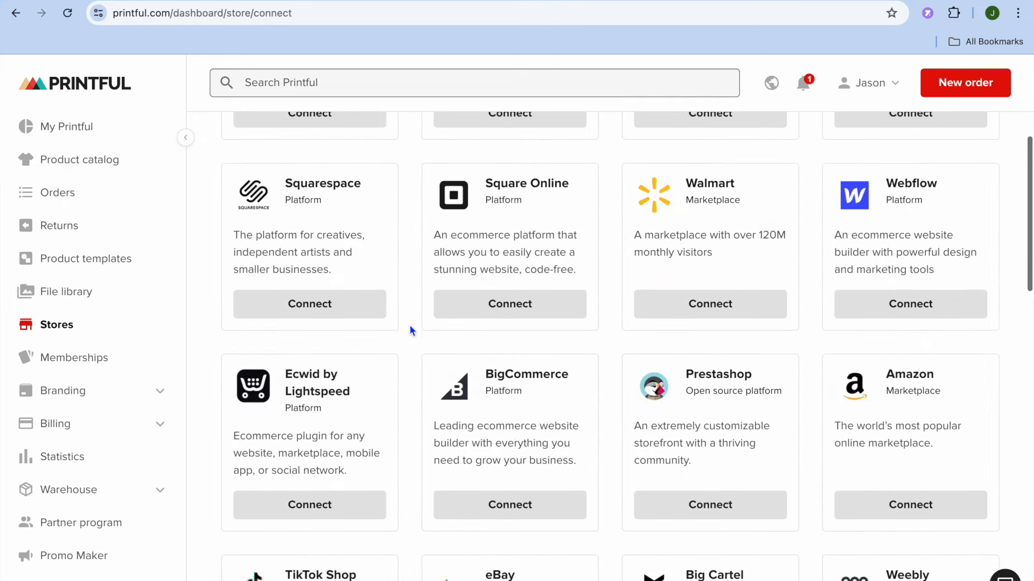
scroll(410, 329, down, 8)
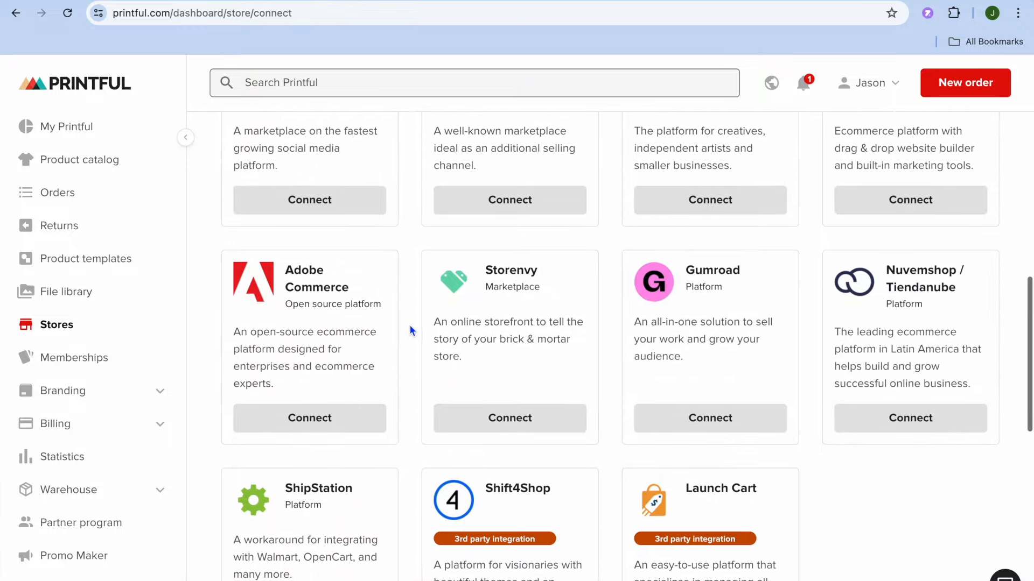
scroll(410, 329, up, 10)
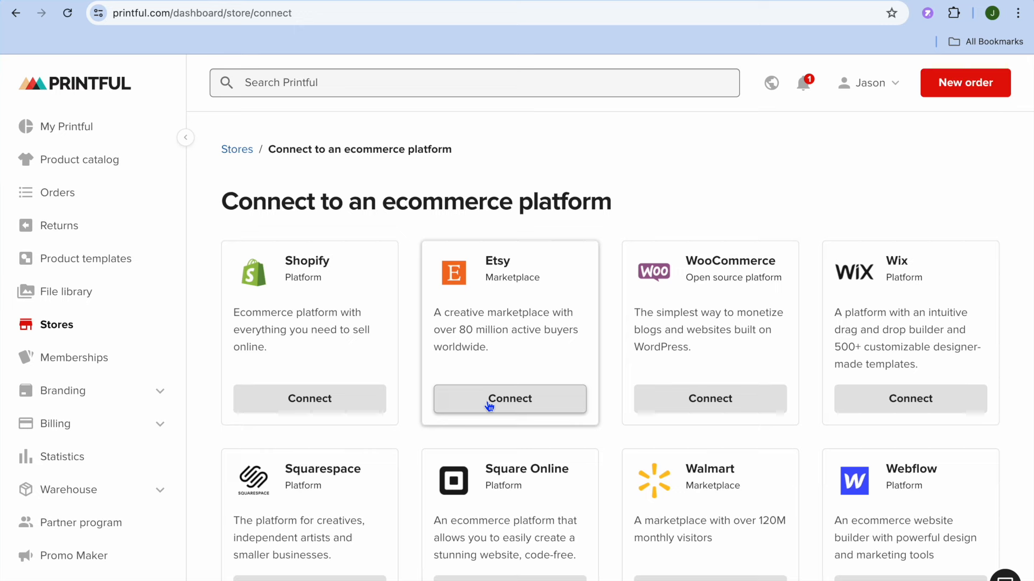
click(489, 401)
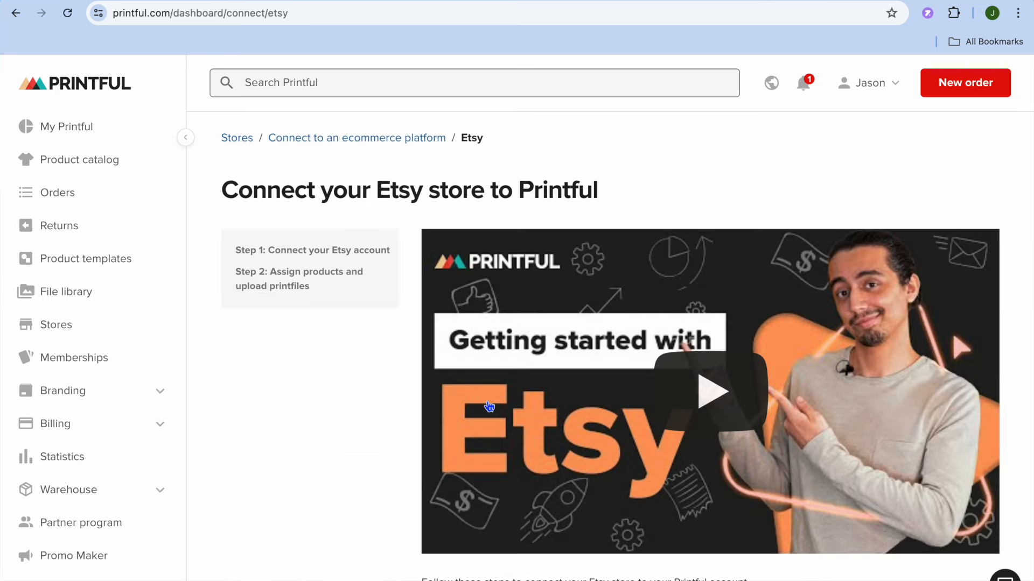
Connect the Etsy shop to Printful, continuing with the existing account and confirming the connection.
scroll(489, 407, down, 10)
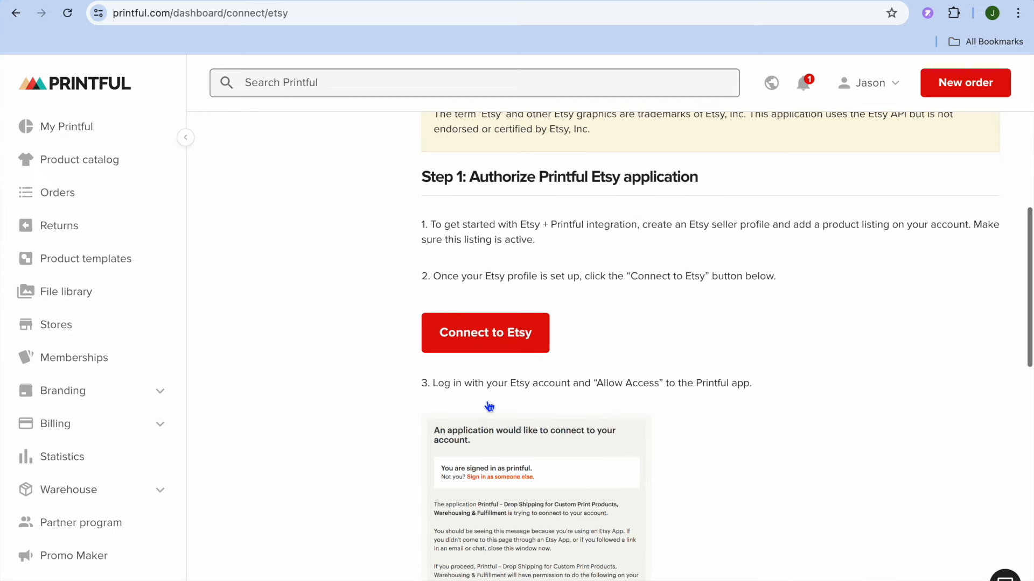
click(471, 336)
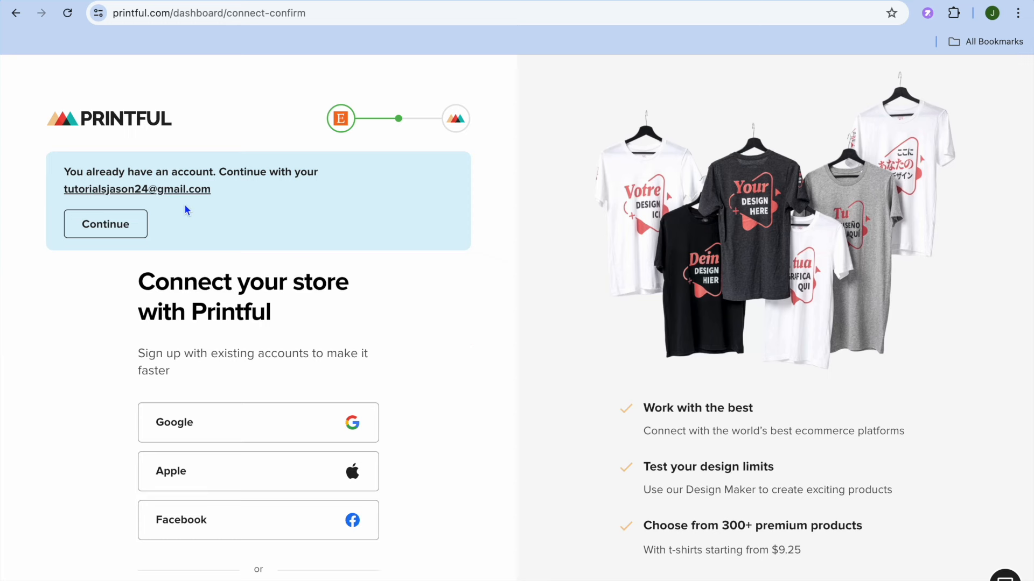
click(112, 232)
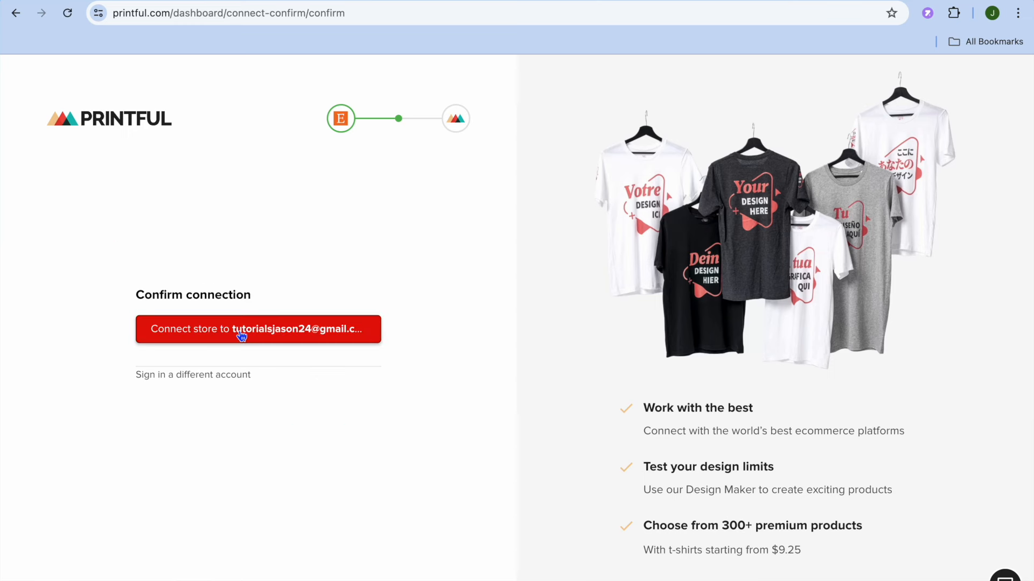
click(241, 334)
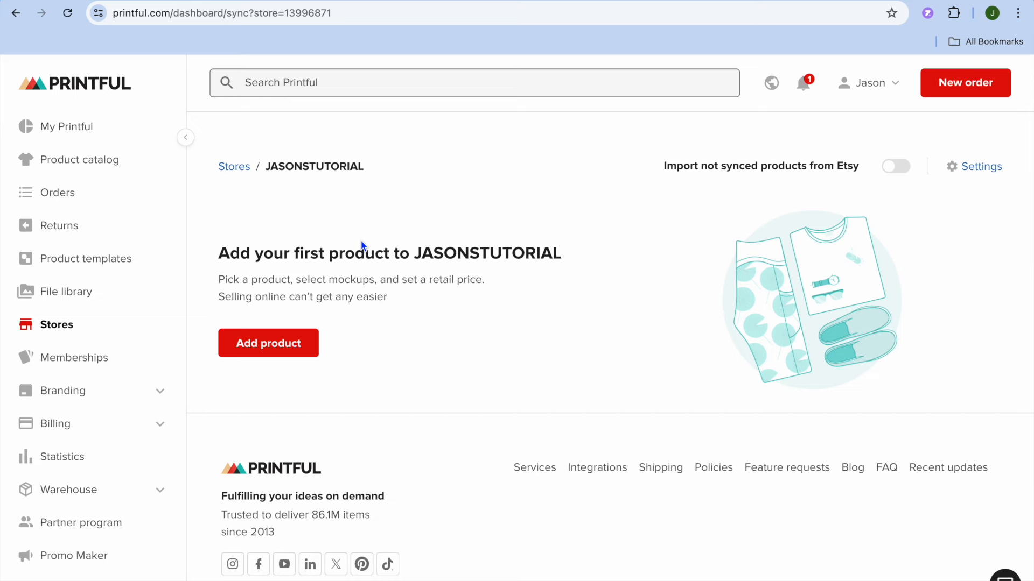
Start adding a product to the connected Etsy store and show all catalog results for "coffee".
click(281, 344)
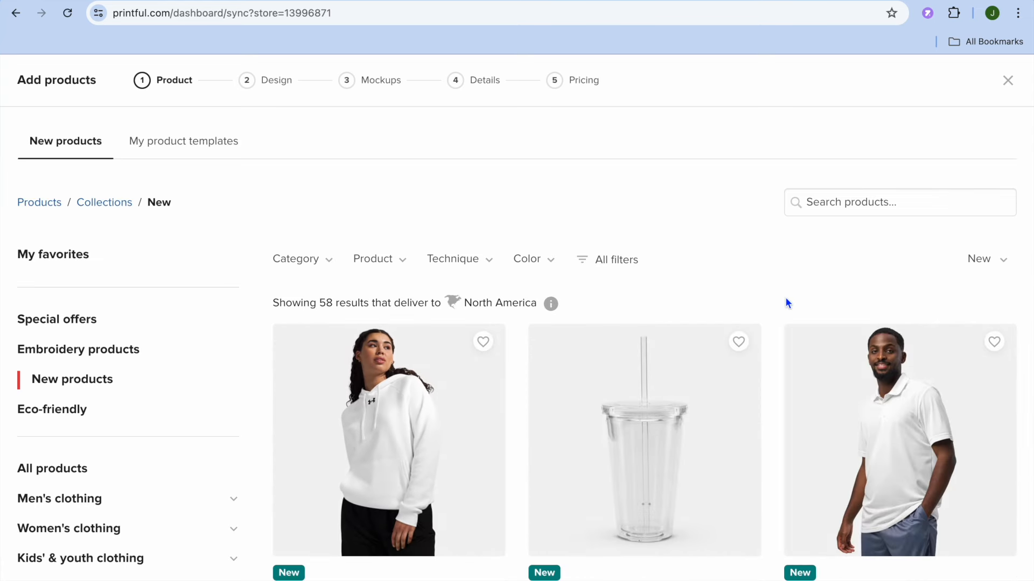
click(867, 203)
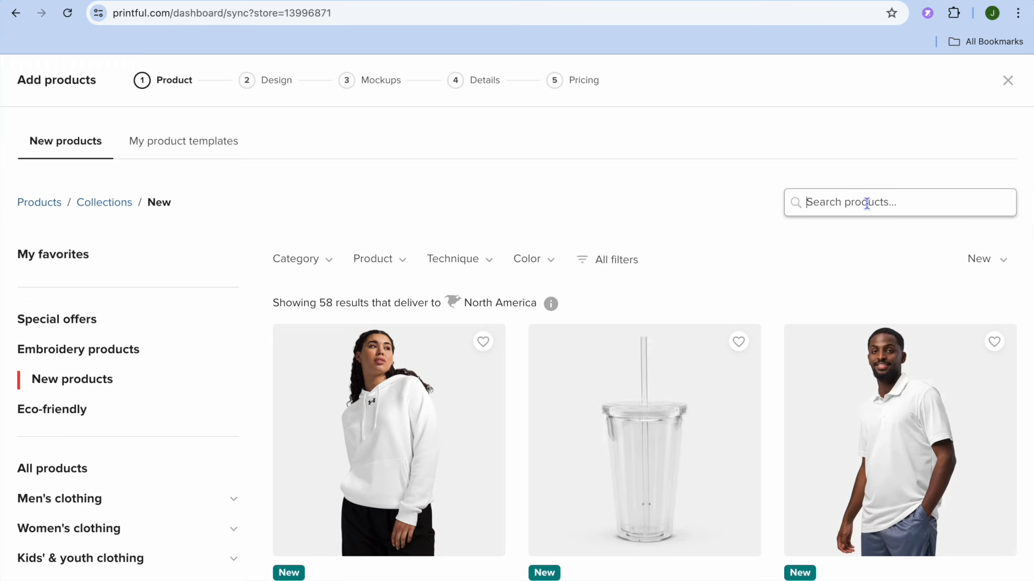
text(coffee)
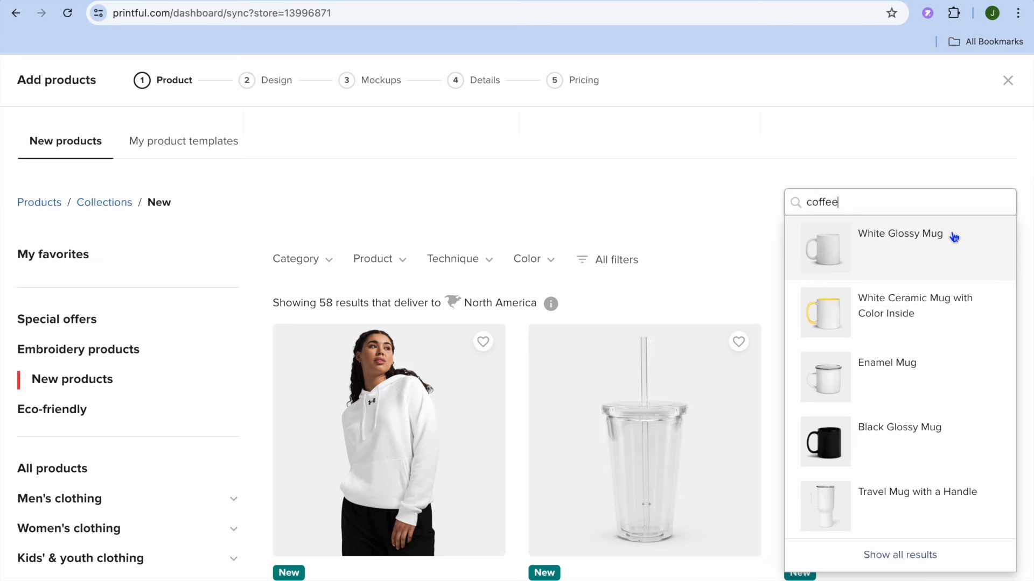
scroll(935, 251, down, 3)
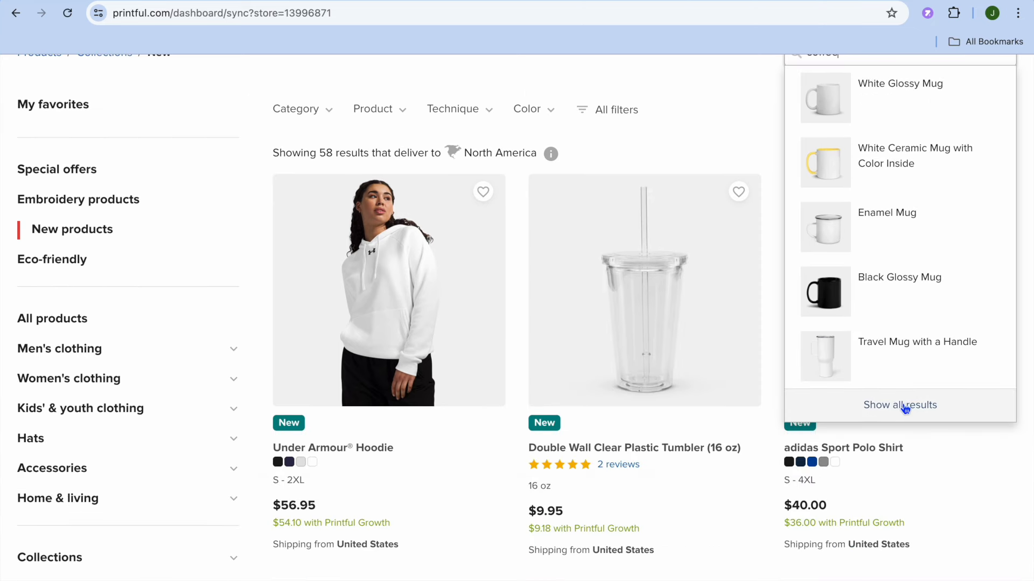
click(904, 407)
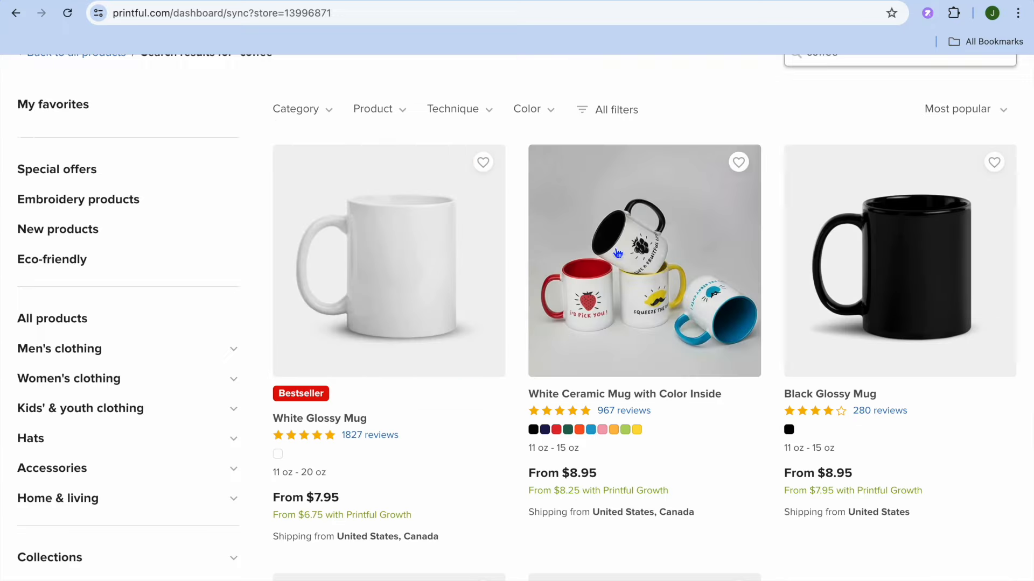
Browse the coffee mug results and choose the White Glossy Mug as the product to design.
scroll(667, 270, down, 5)
scroll(668, 271, down, 3)
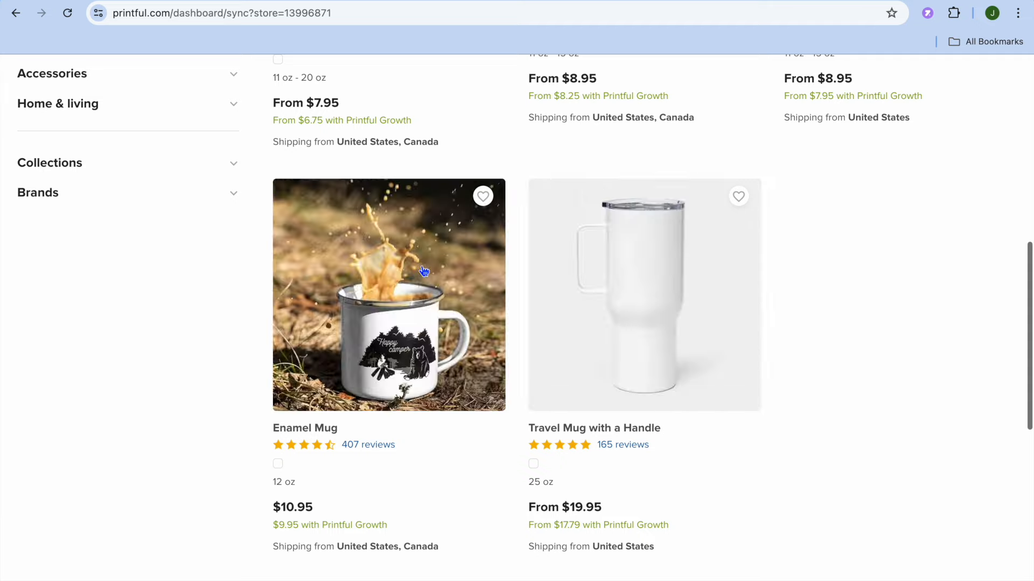
scroll(423, 270, up, 4)
scroll(424, 271, up, 7)
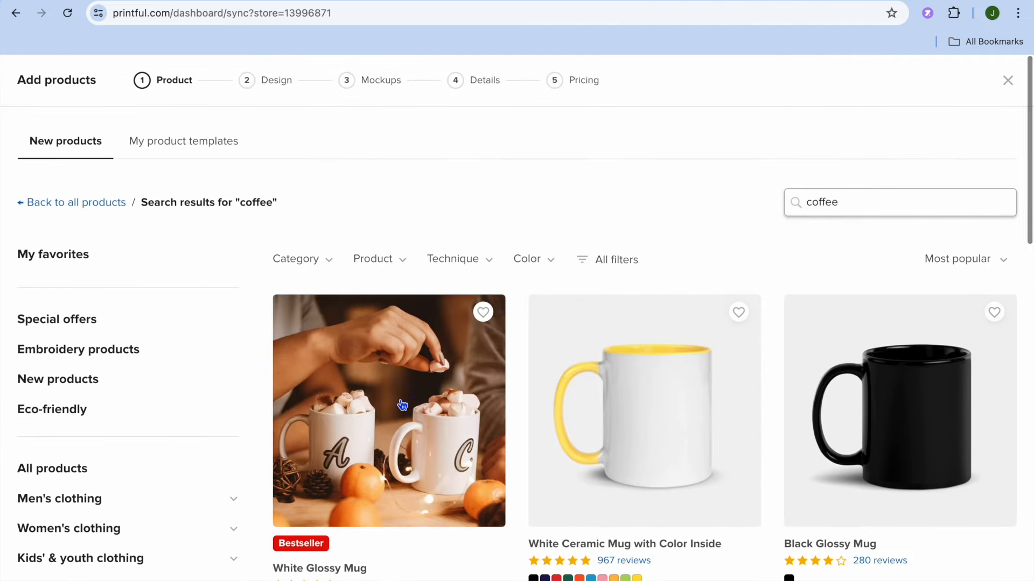
scroll(424, 327, down, 2)
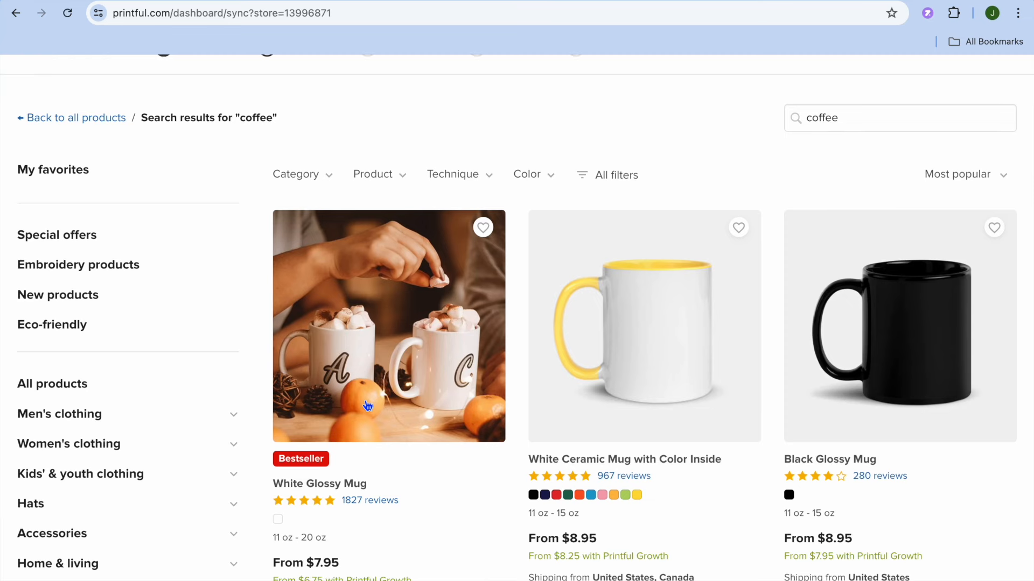
click(367, 406)
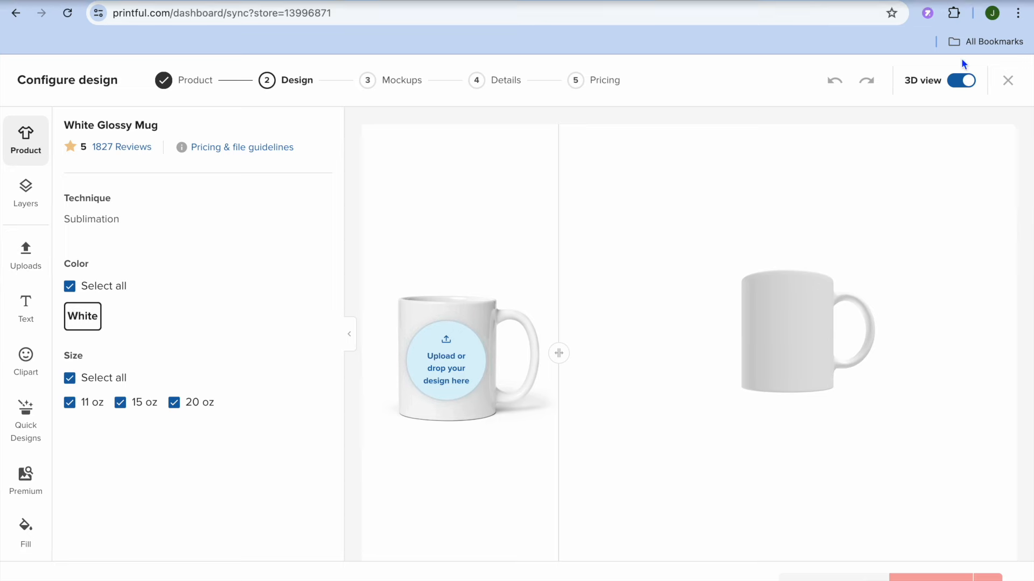
Open Canva in a new browser tab and search its templates for "coffee mugs".
key(ctrl+t)
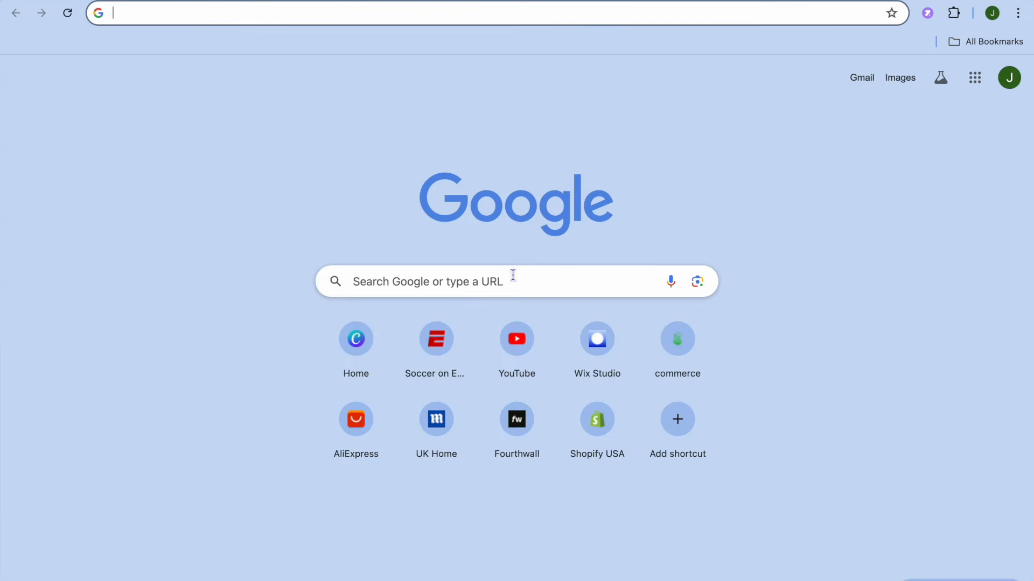
click(380, 344)
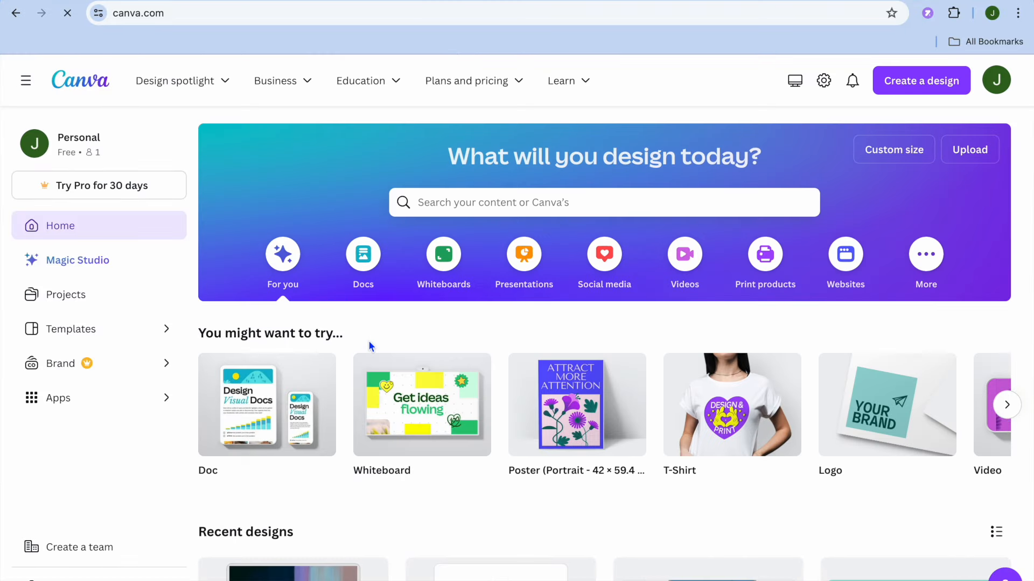
click(447, 208)
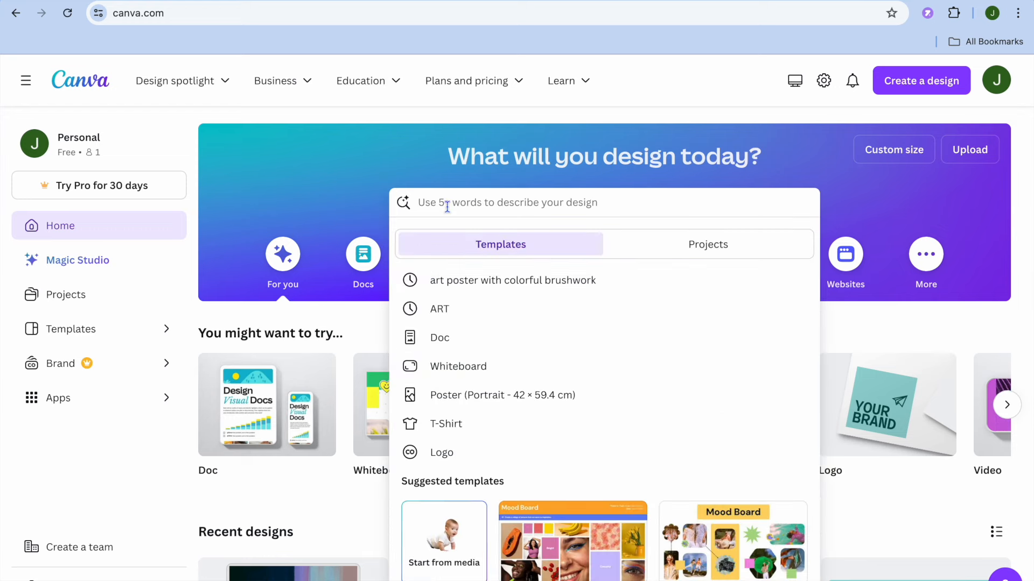
text(coffee)
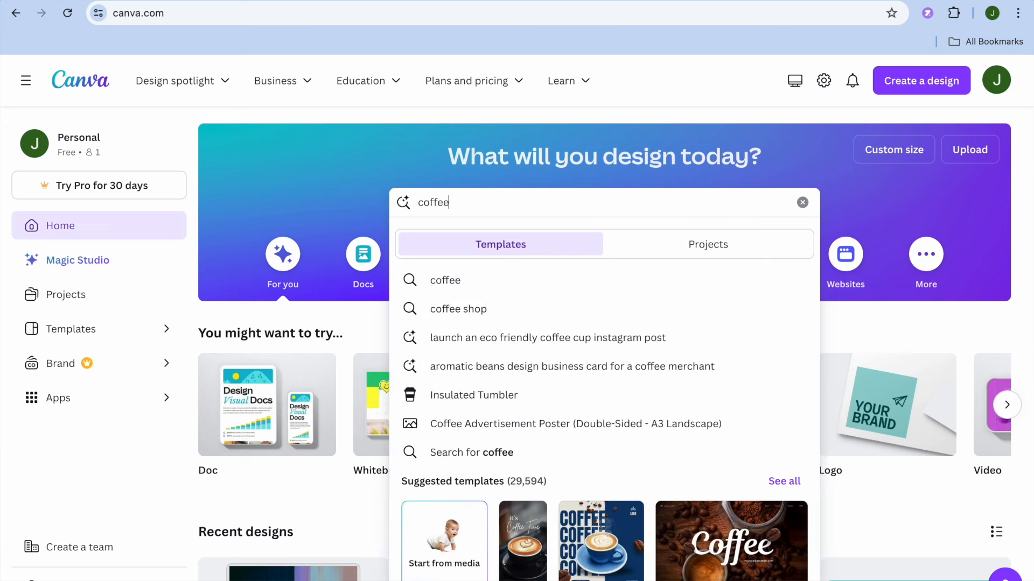
text( mugs)
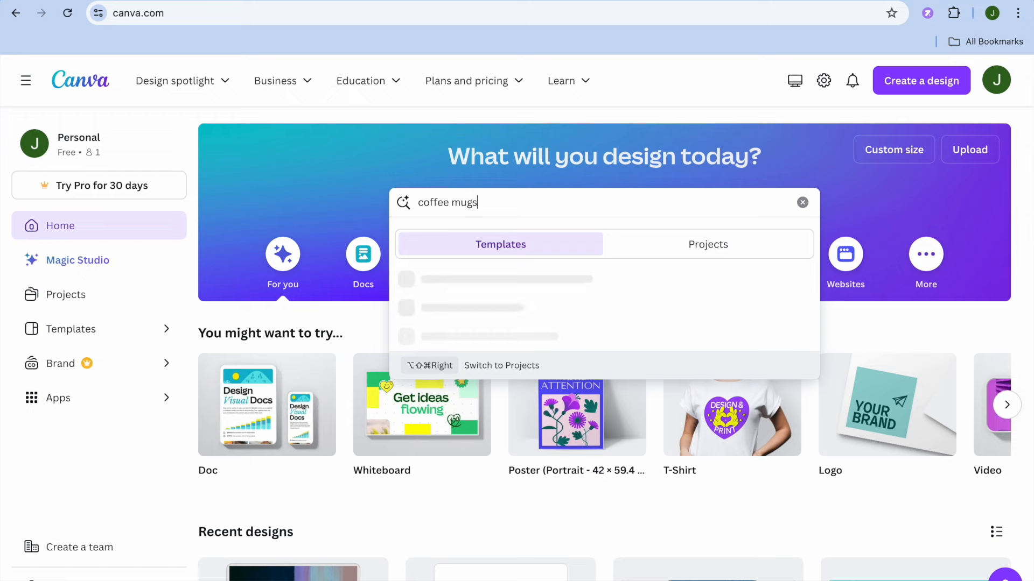
key(Return)
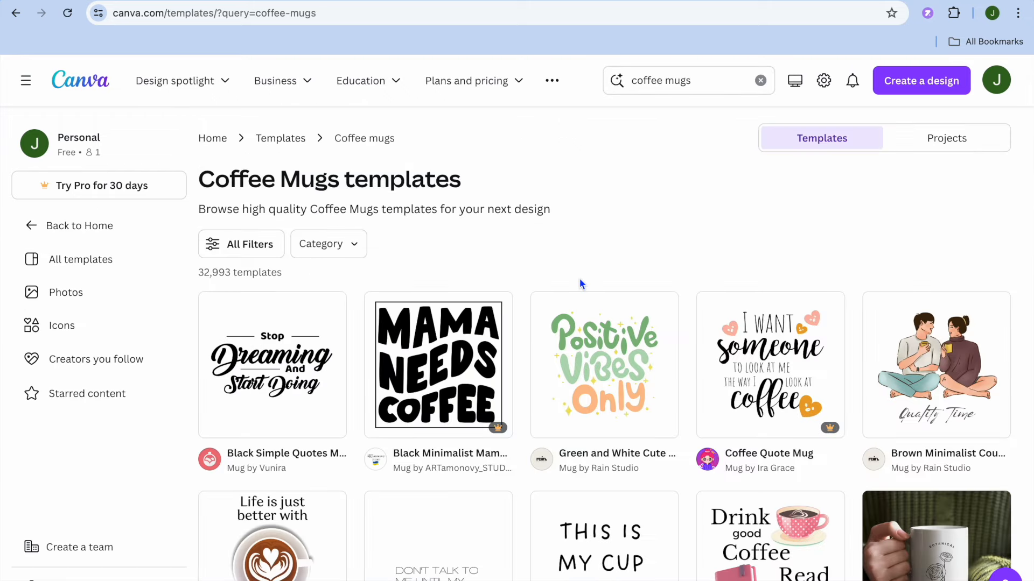
Browse the coffee mug templates and open the Green and White Cute Playful Positive Vibes Only Mug for customizing.
scroll(580, 284, down, 2)
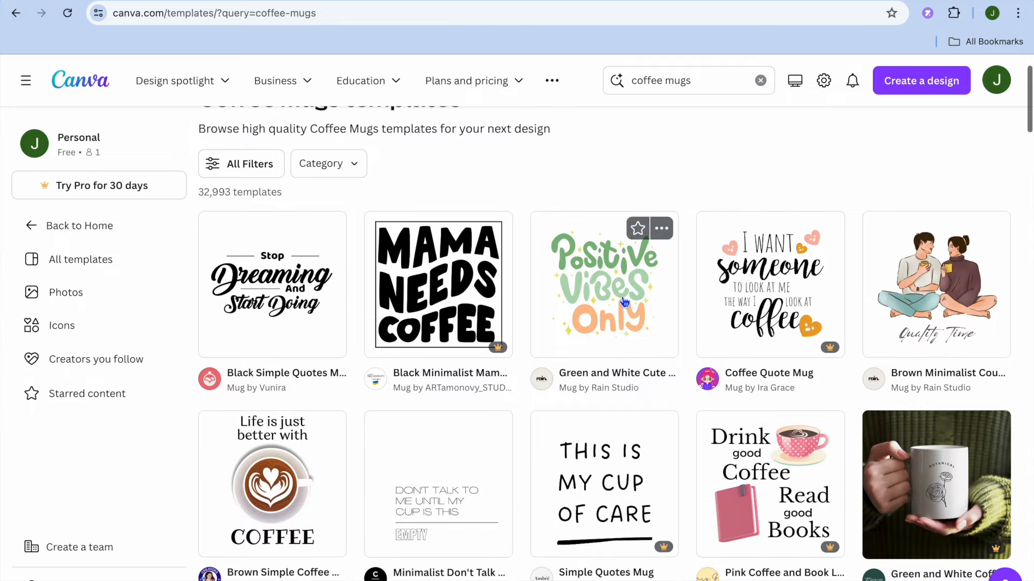
scroll(614, 303, down, 5)
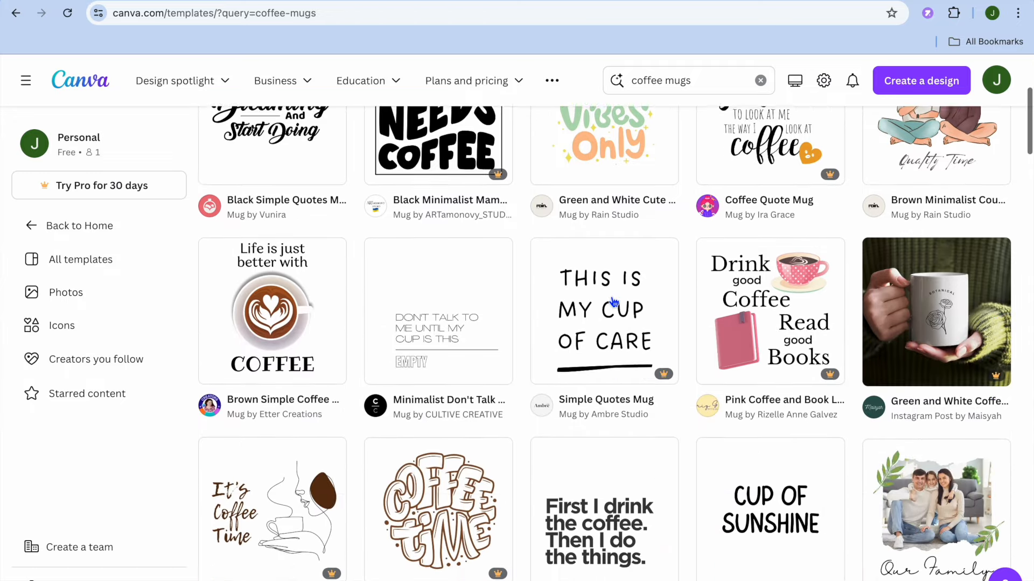
scroll(614, 303, up, 1)
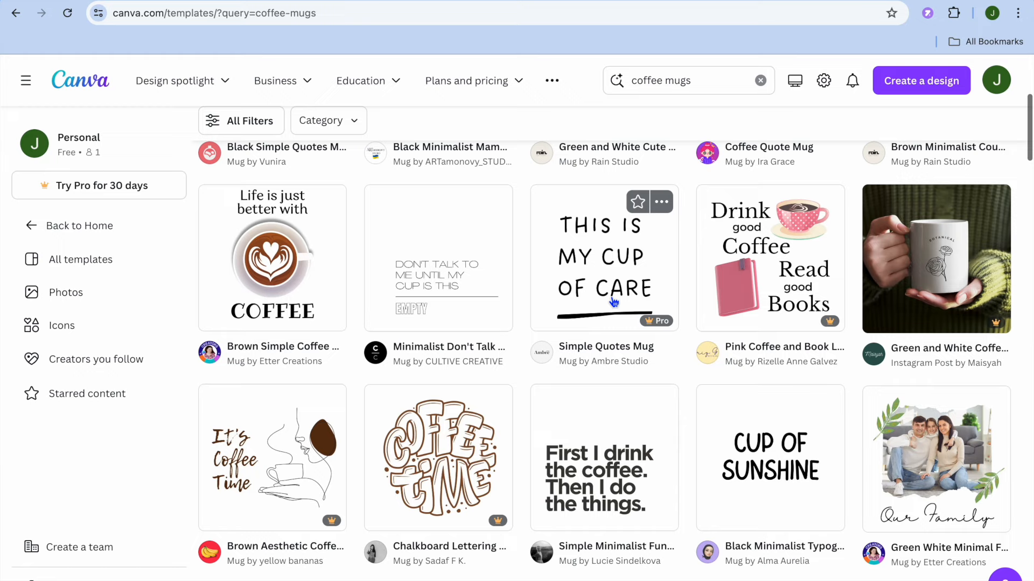
scroll(614, 303, up, 5)
click(617, 287)
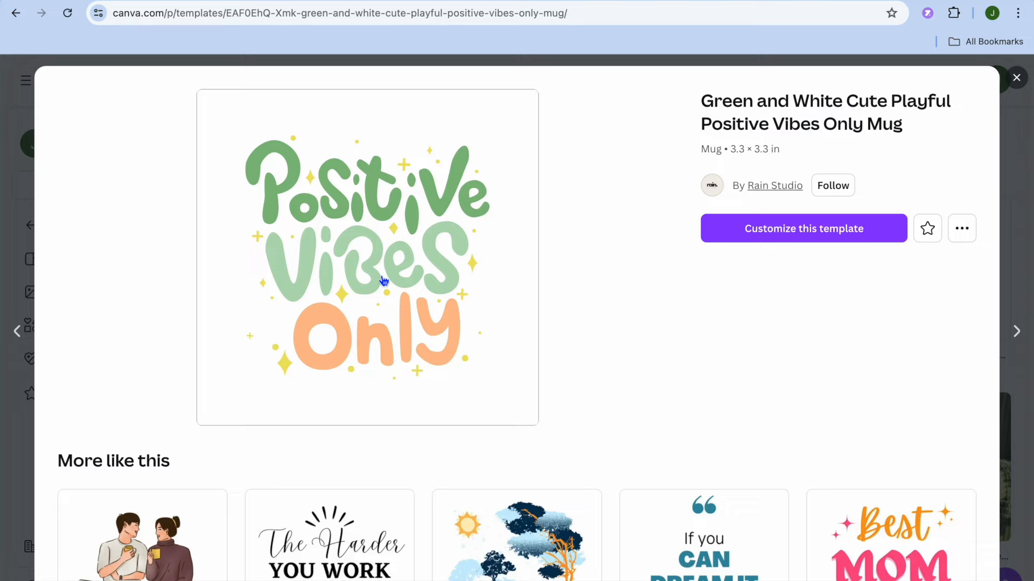
scroll(383, 280, down, 4)
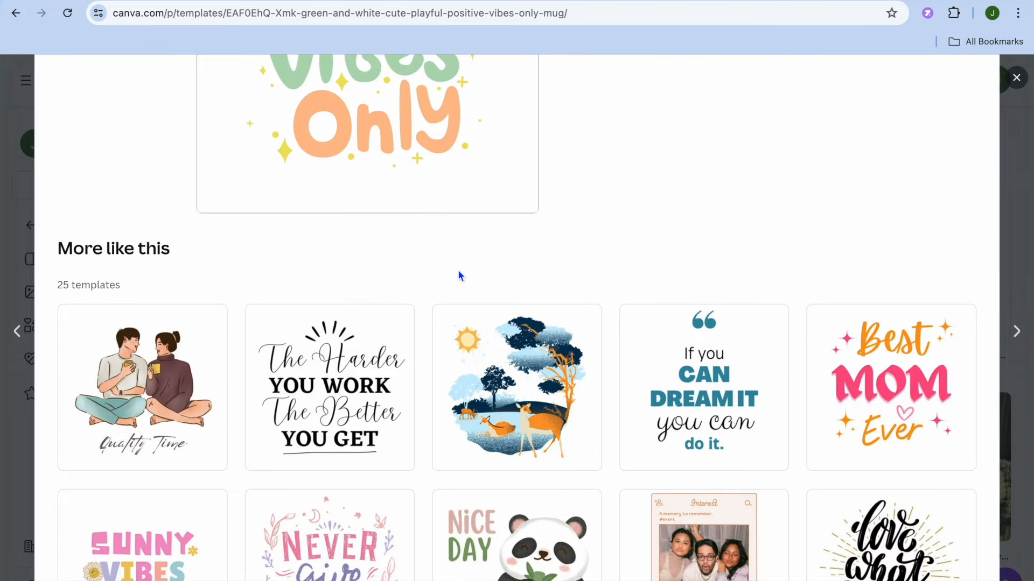
scroll(390, 218, up, 4)
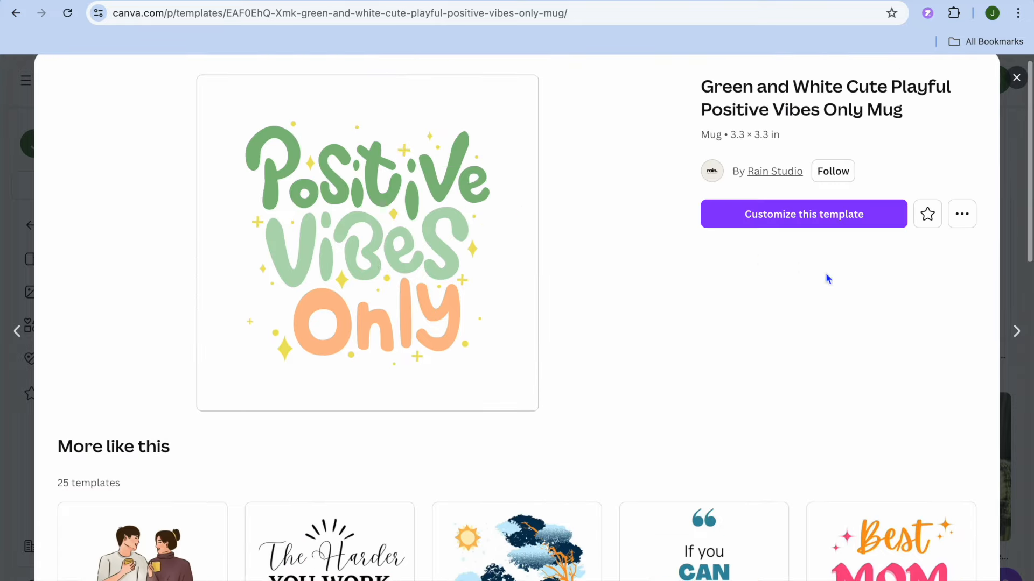
click(799, 221)
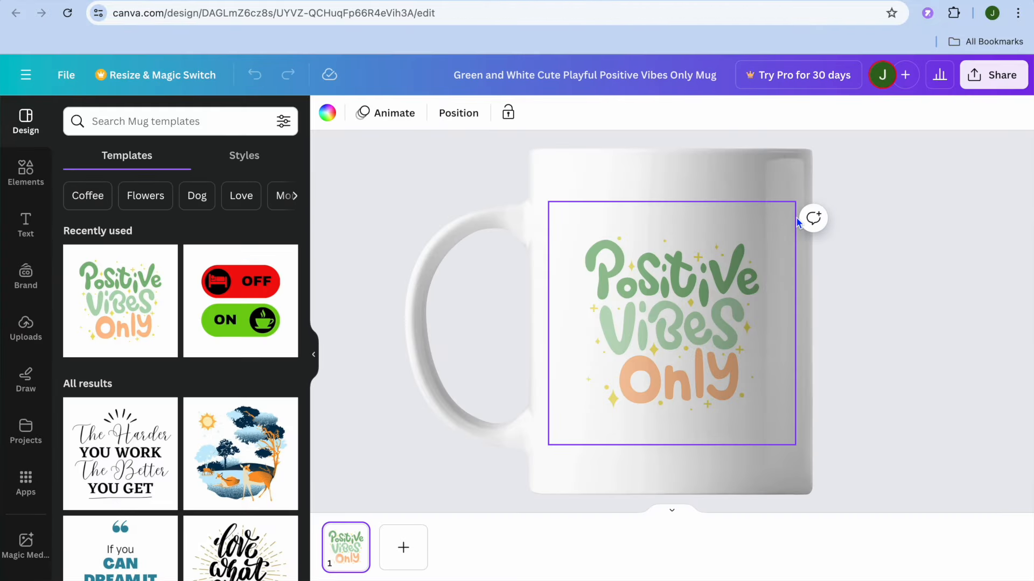
Select the Positive Vibes Only artwork and download the mug design as a PNG.
click(661, 275)
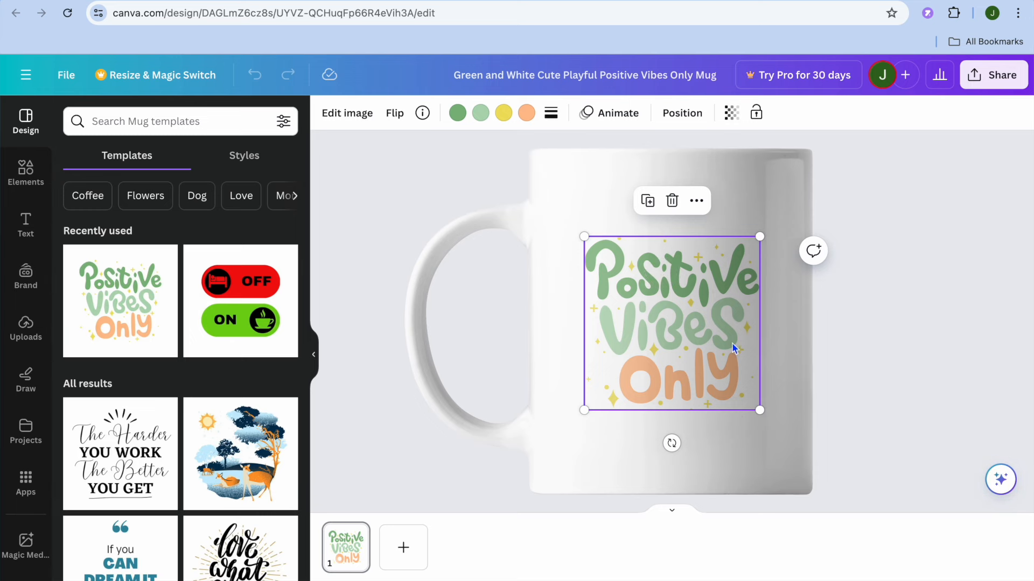
click(993, 75)
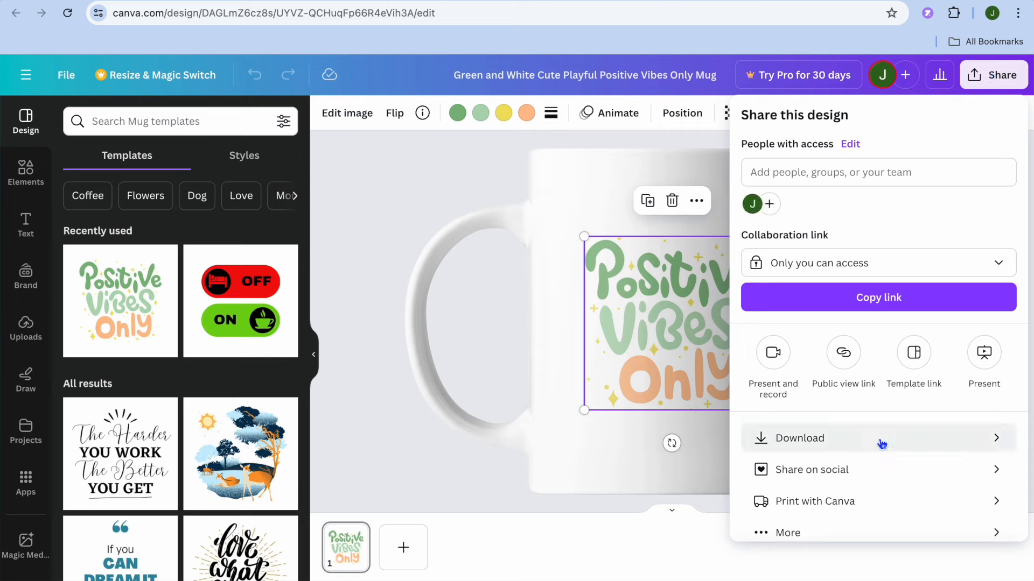
click(881, 442)
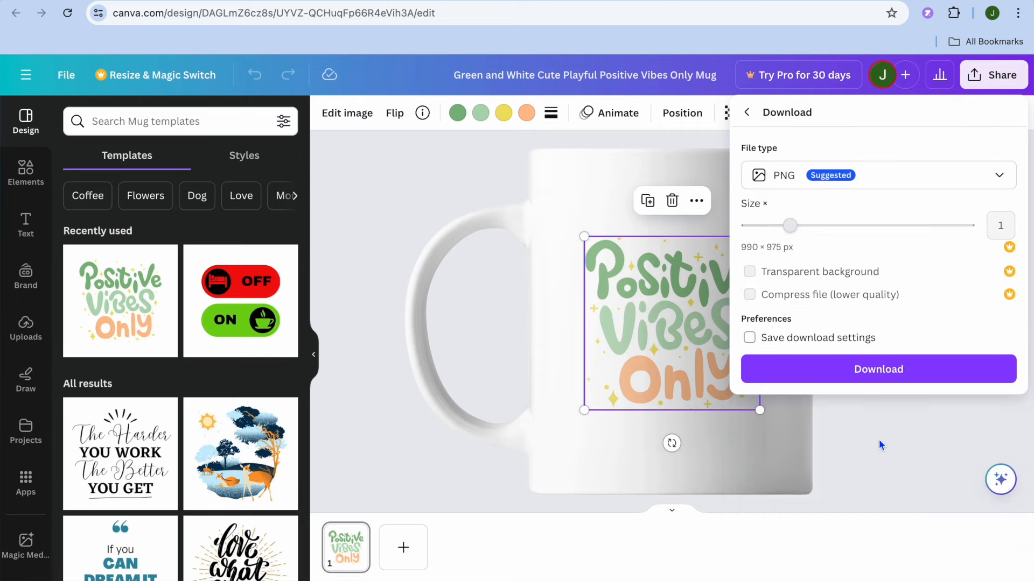
click(873, 368)
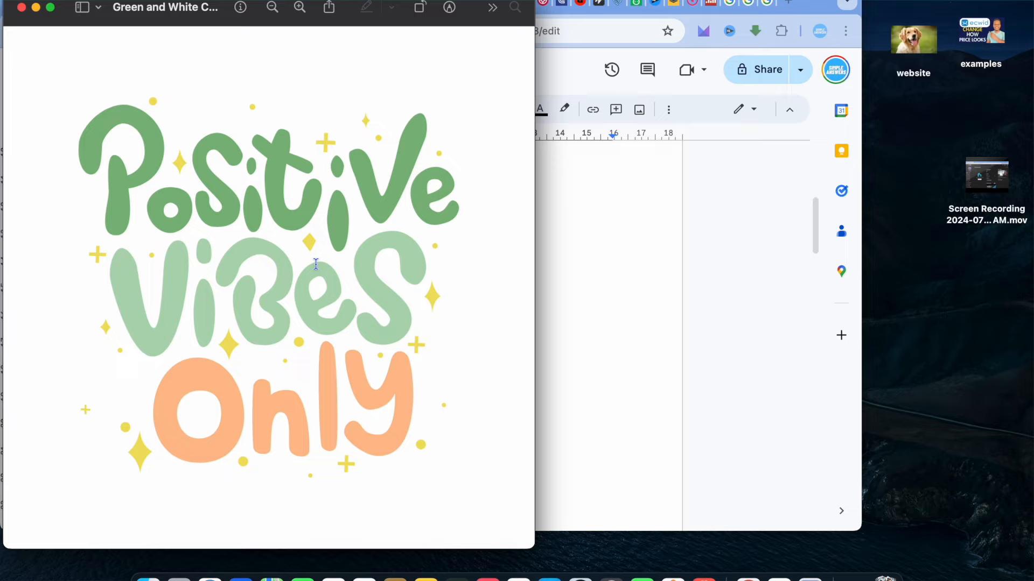
Switch back to the Printful mug design and upload Green and White Cute Playful Positive Vibes Only Mug.png to the file library.
click(748, 575)
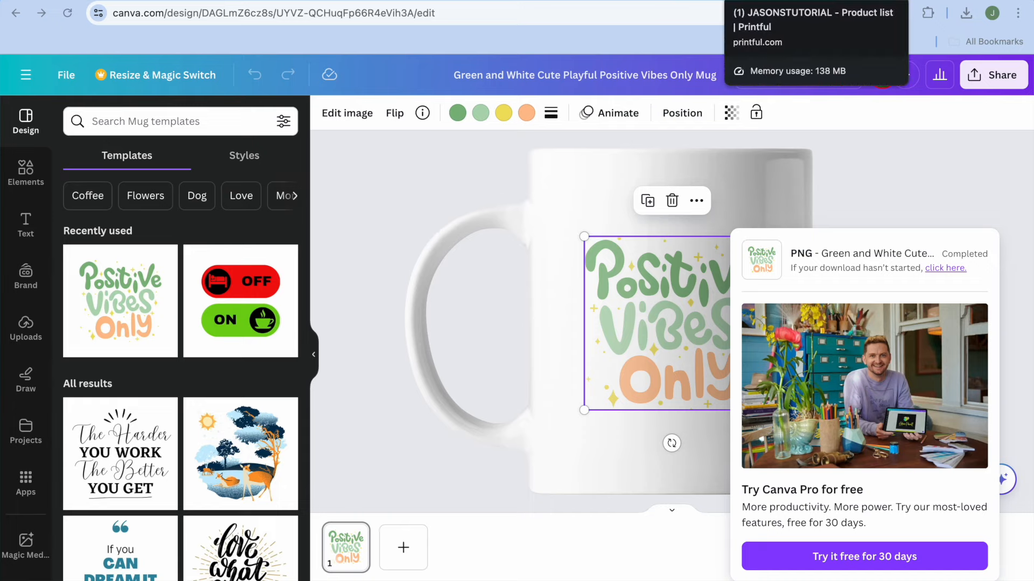
click(750, 1)
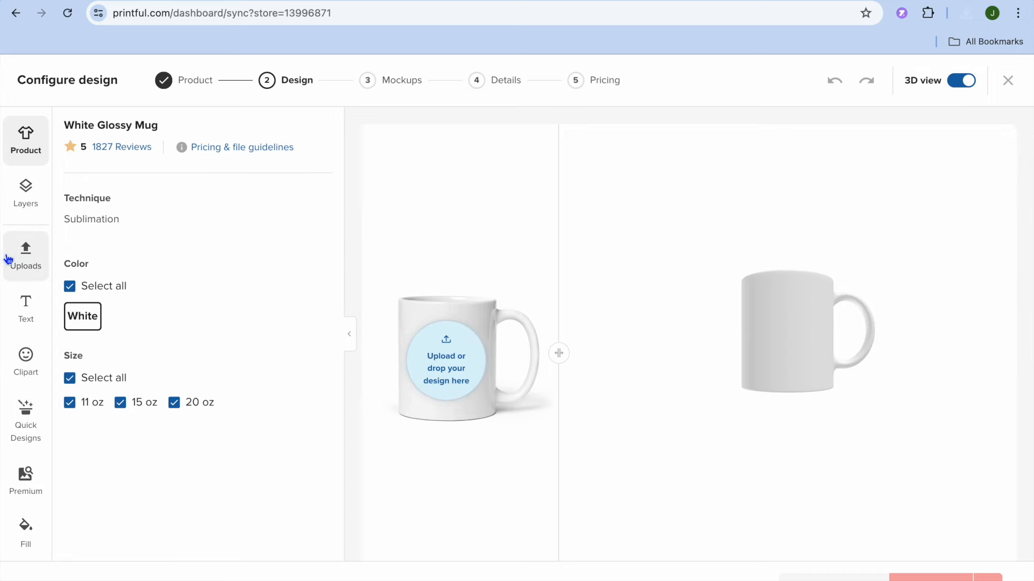
click(18, 260)
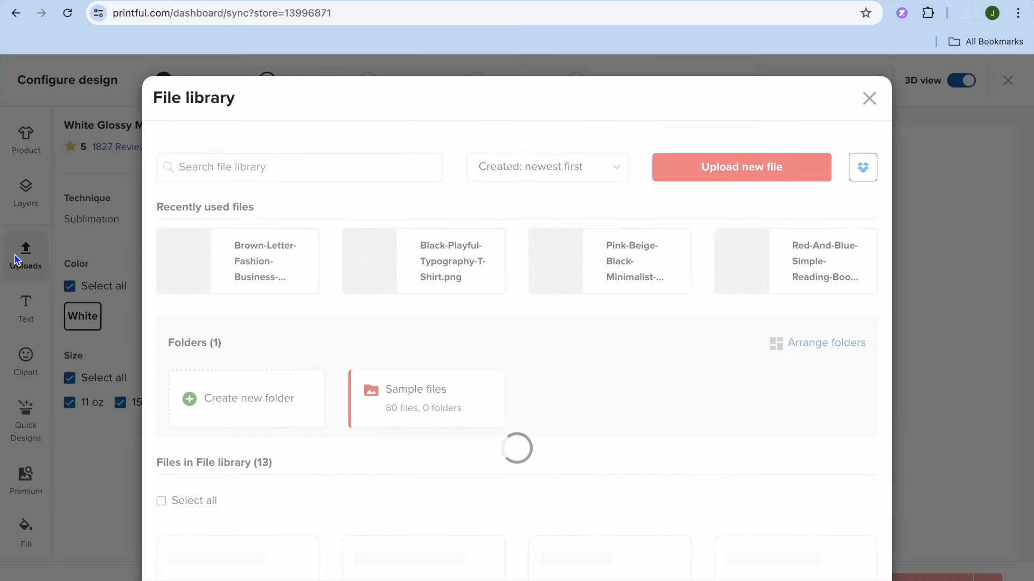
mouse_move(245, 300)
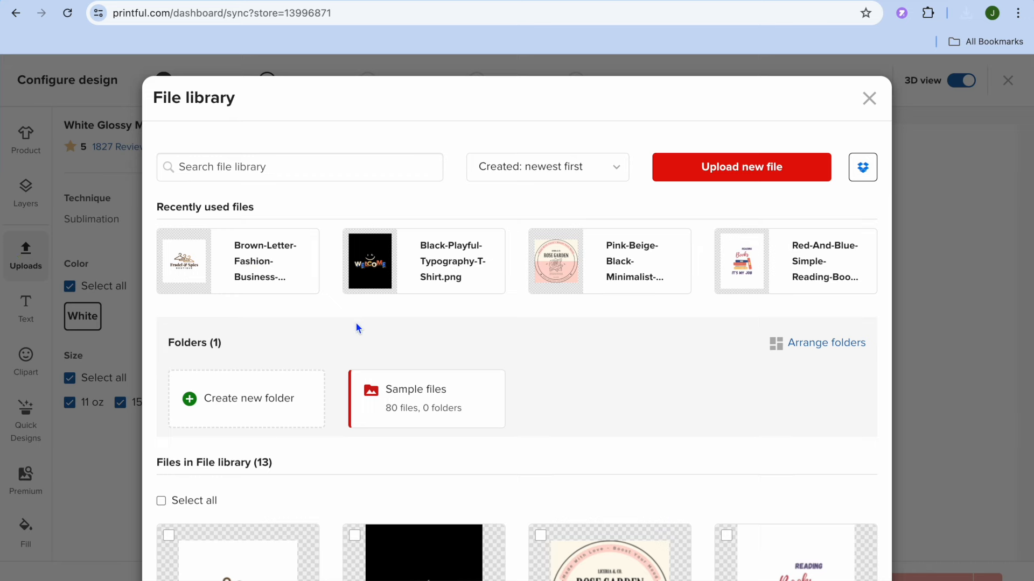
click(737, 169)
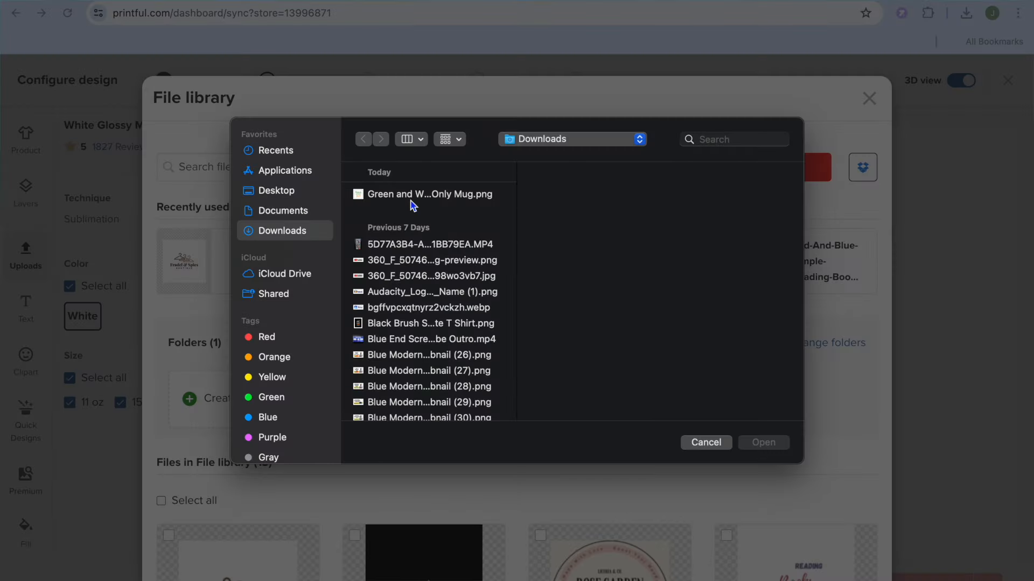
click(411, 198)
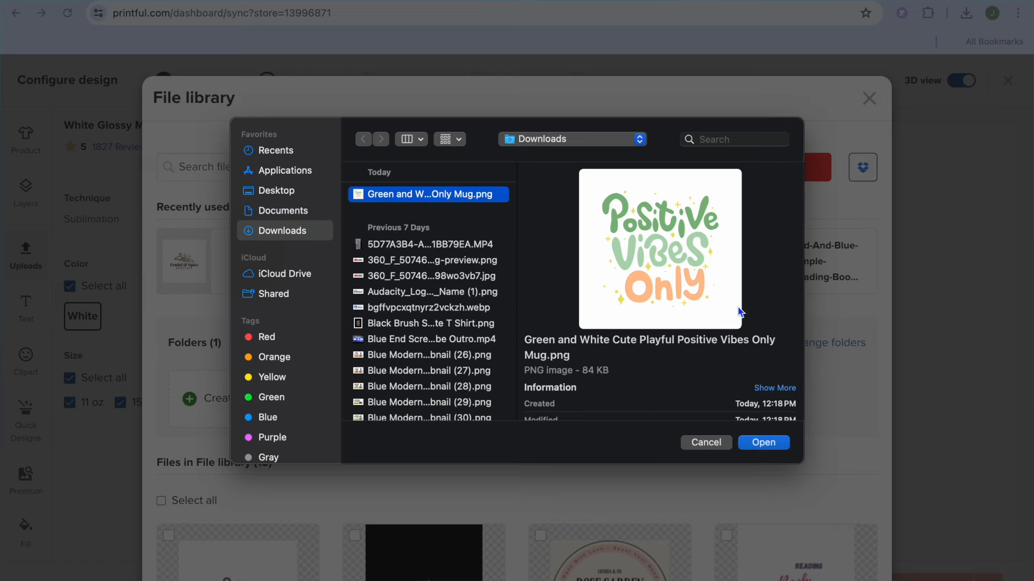
click(765, 447)
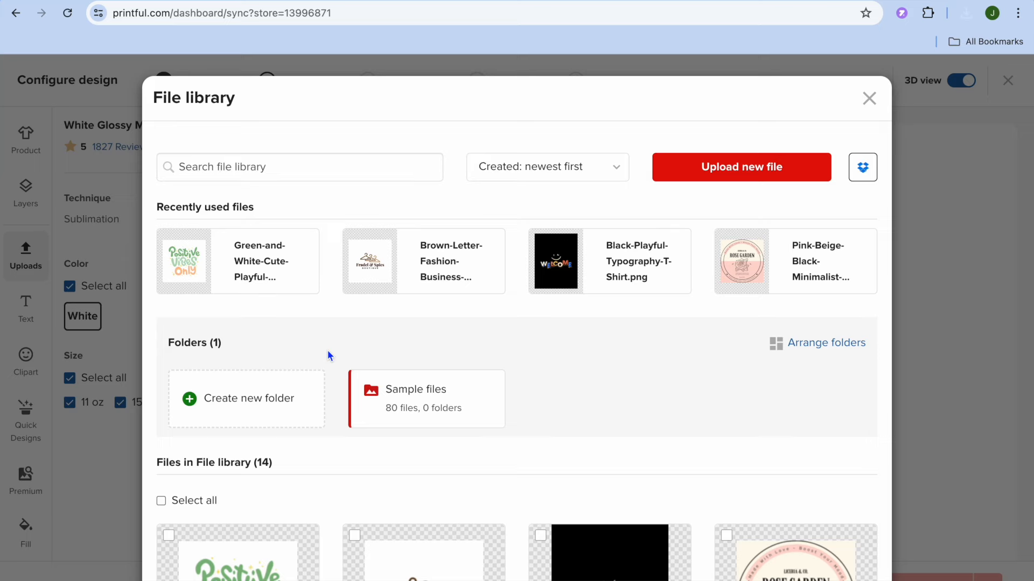
Place the uploaded Positive Vibes Only file on the 11 oz mug and shift it down to the print area's lower edge.
click(238, 266)
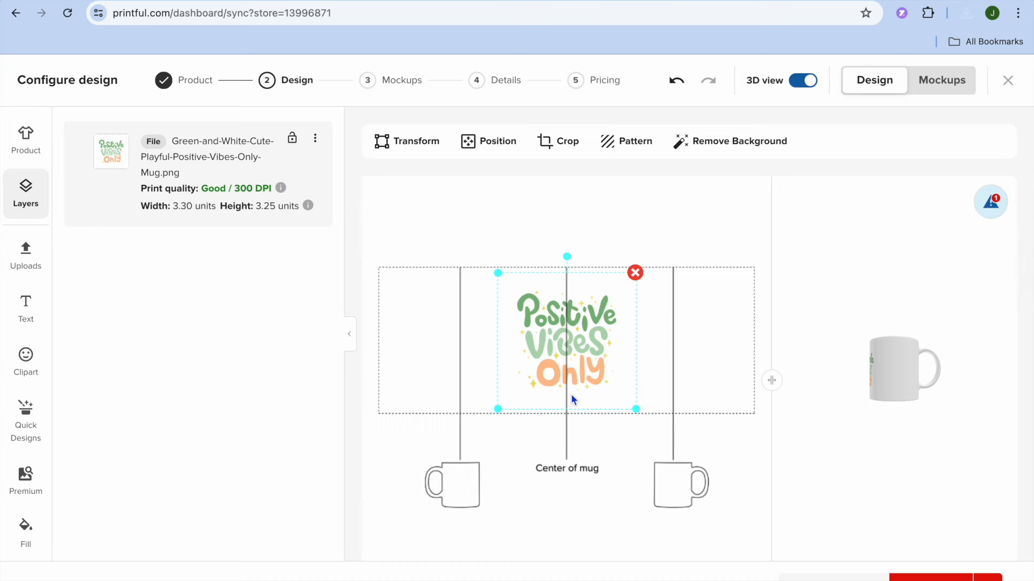
drag(573, 367, 573, 372)
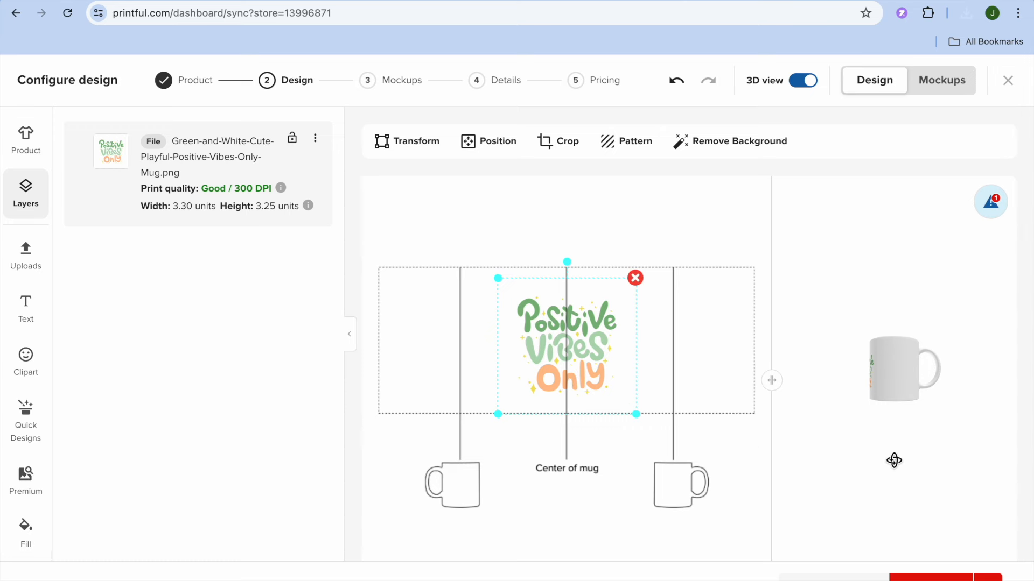
scroll(893, 460, down, 1)
scroll(893, 461, down, 5)
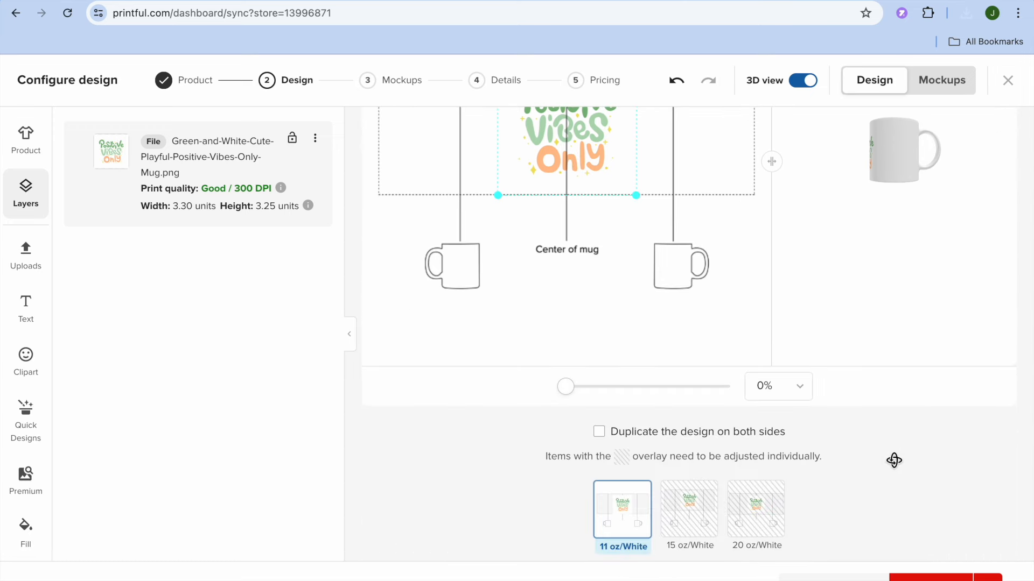
Try to proceed from the design stage, acknowledge the separate-size notice, and move the 11 oz design slightly lower.
click(948, 579)
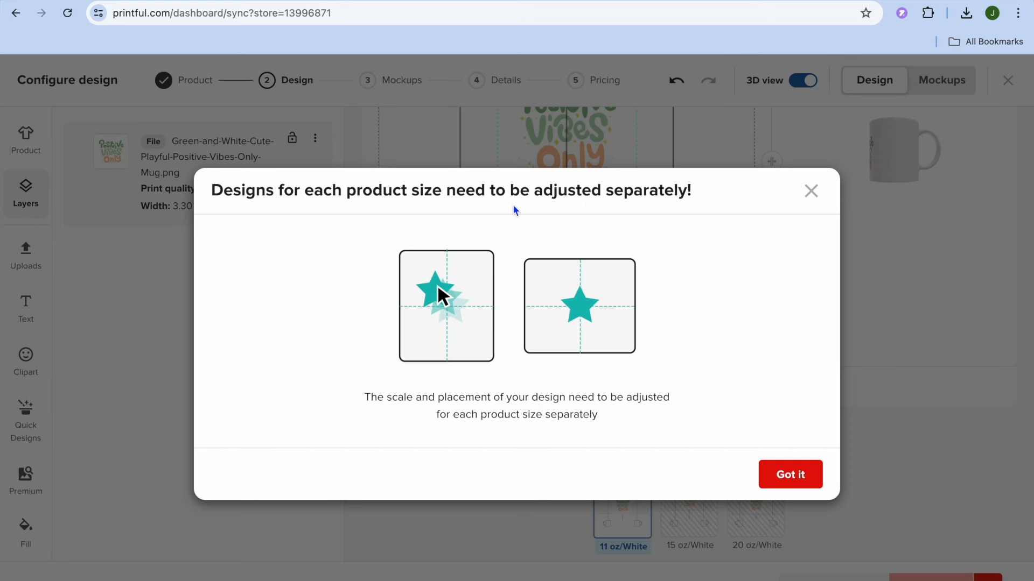
click(790, 474)
drag(590, 241, 591, 251)
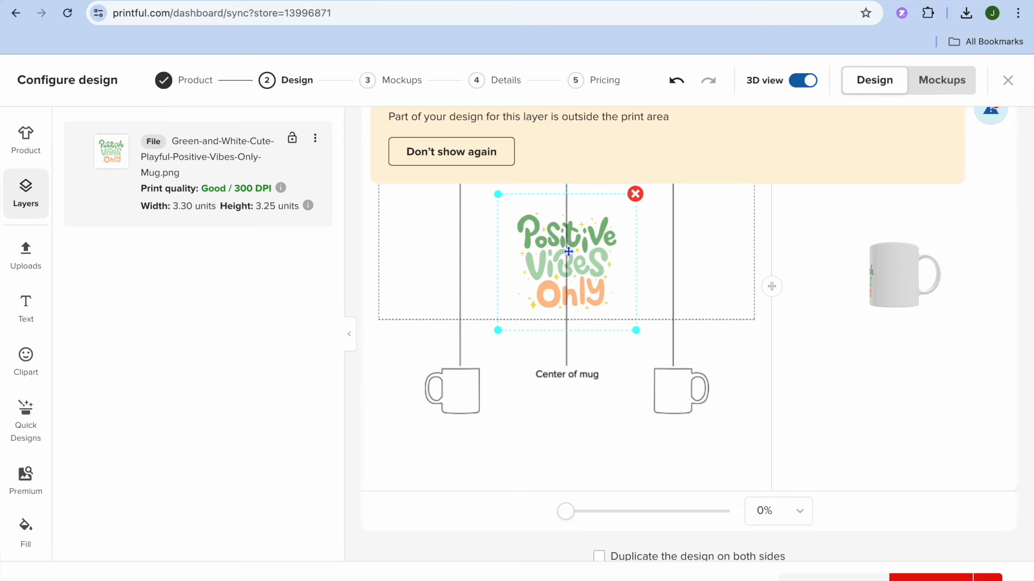
scroll(741, 402, down, 2)
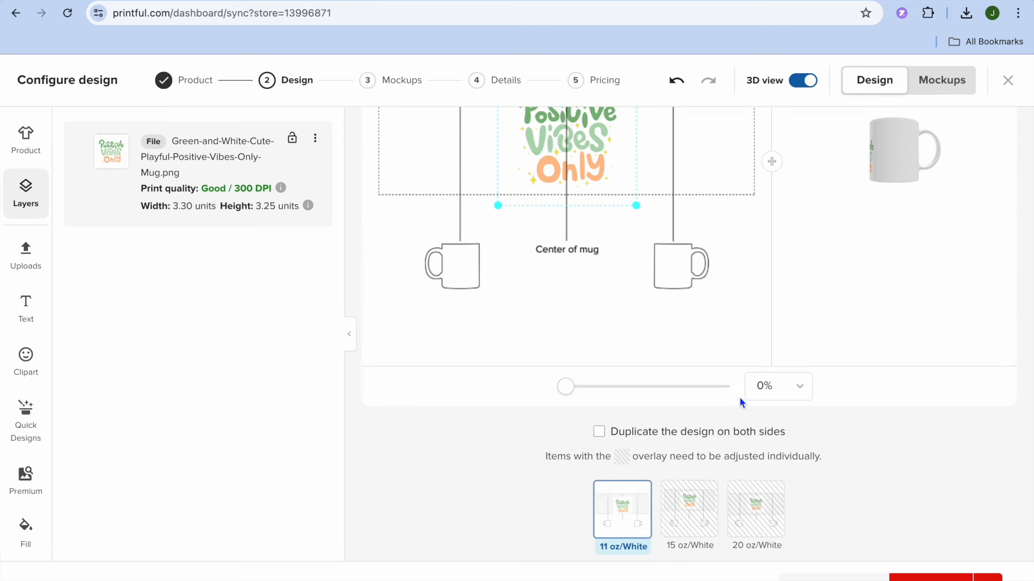
Switch to the 15 oz white mug and shift its design slightly down within the print area.
click(689, 519)
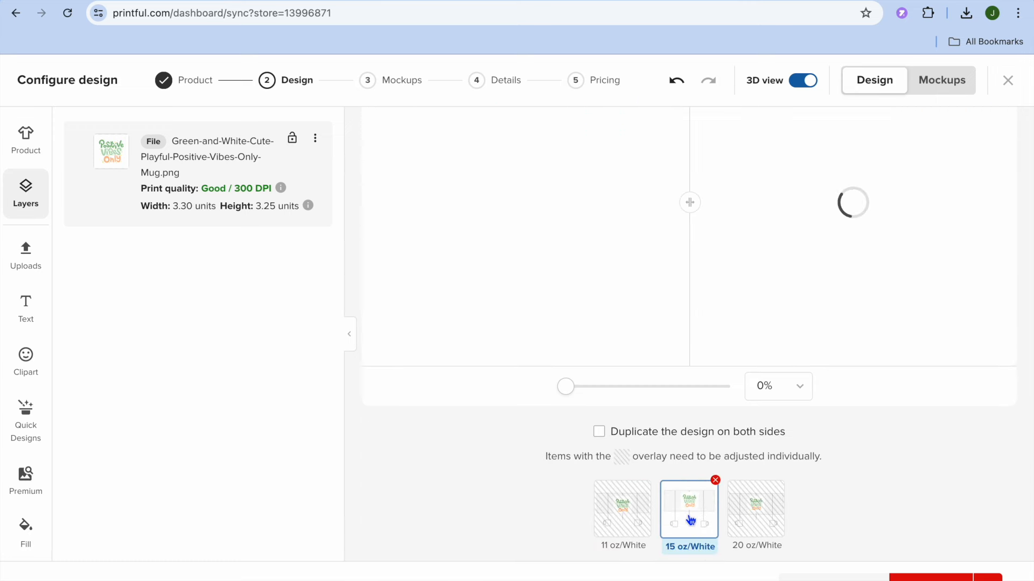
scroll(595, 339, up, 2)
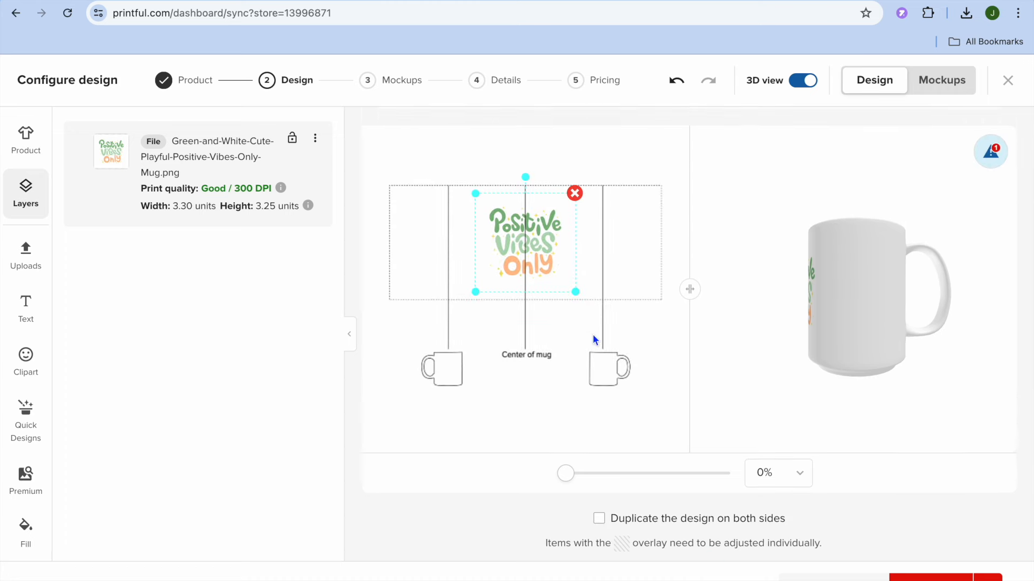
drag(537, 249, 537, 257)
scroll(538, 434, down, 2)
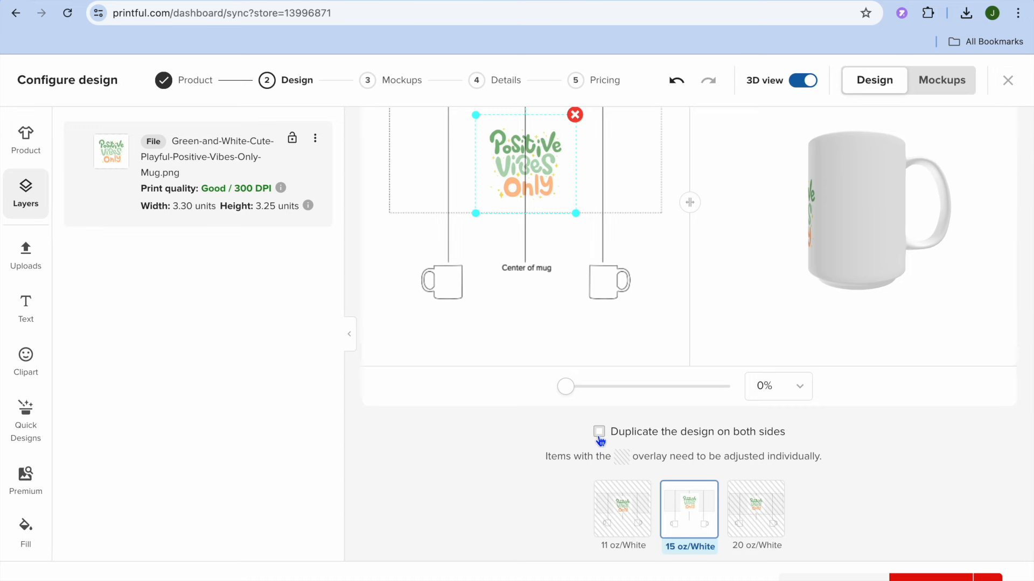
Switch to the 20 oz white mug and shift its design slightly down toward the print area's lower edge.
click(746, 515)
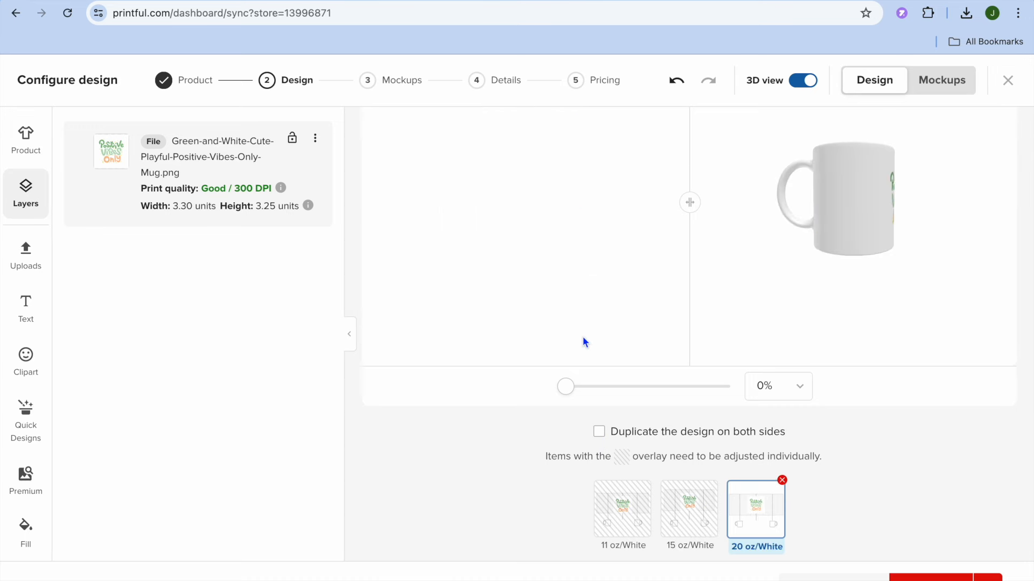
scroll(508, 245, up, 1)
drag(532, 218, 532, 227)
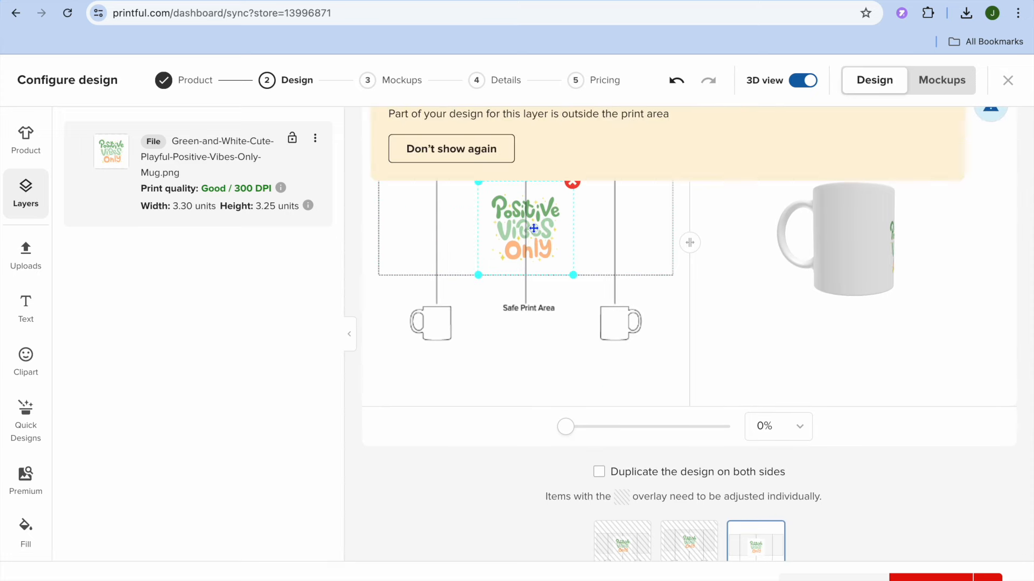
Finish the design stage and choose basic mockups for the mug.
scroll(545, 378, down, 1)
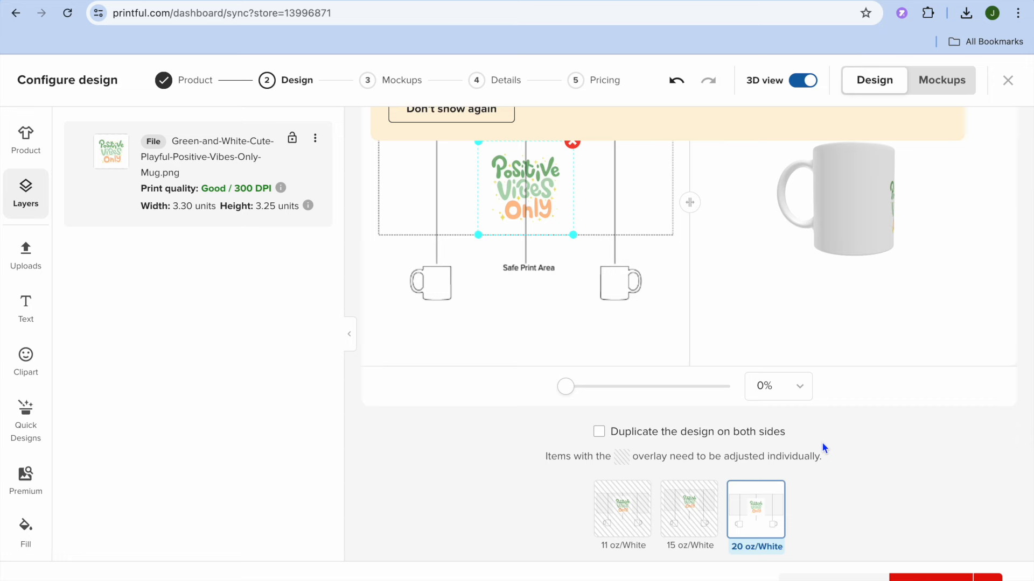
click(931, 577)
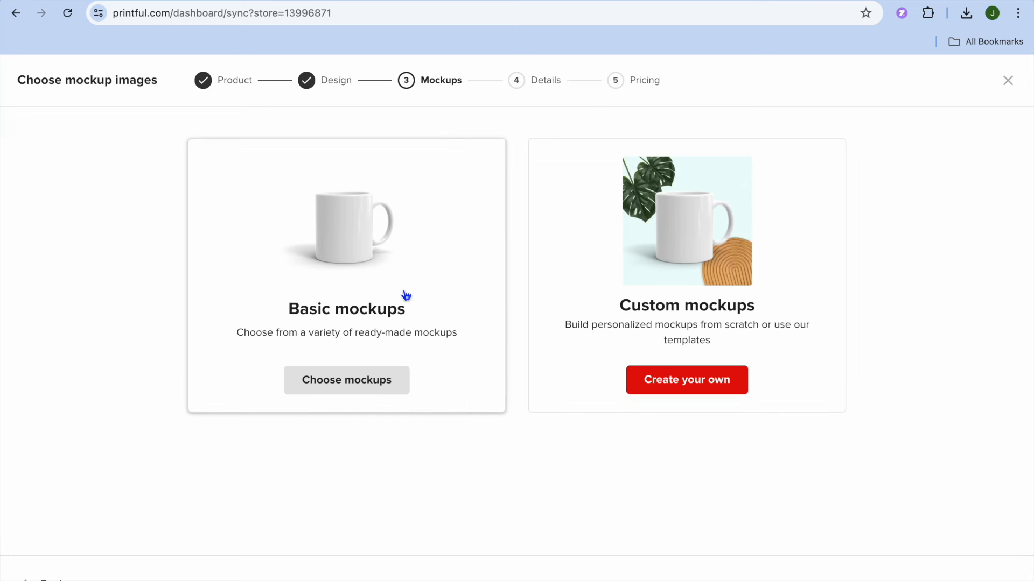
click(365, 382)
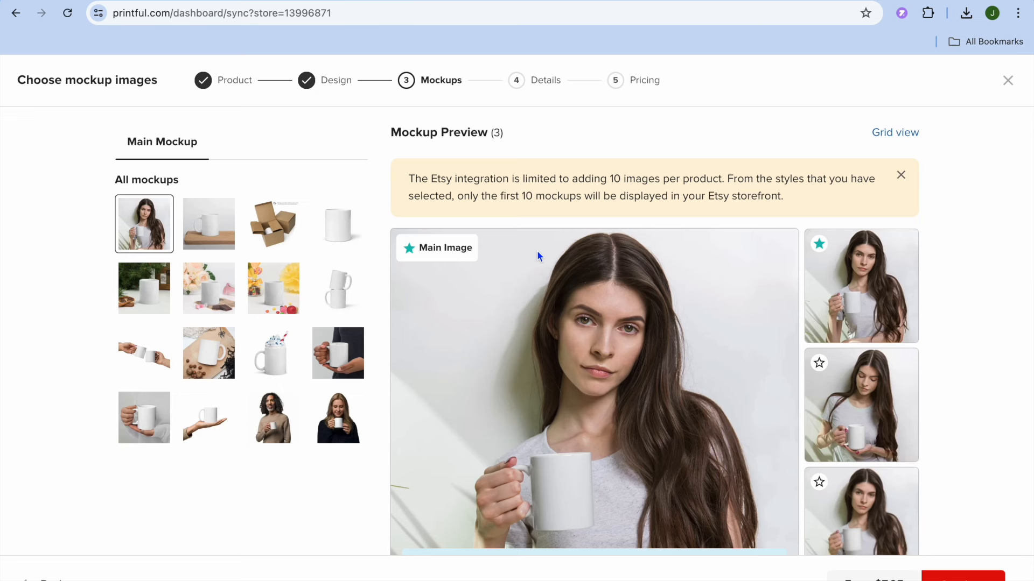
Compare several mockup styles, select the one of the long-haired woman in the grey T-shirt, and continue to the product details.
click(218, 233)
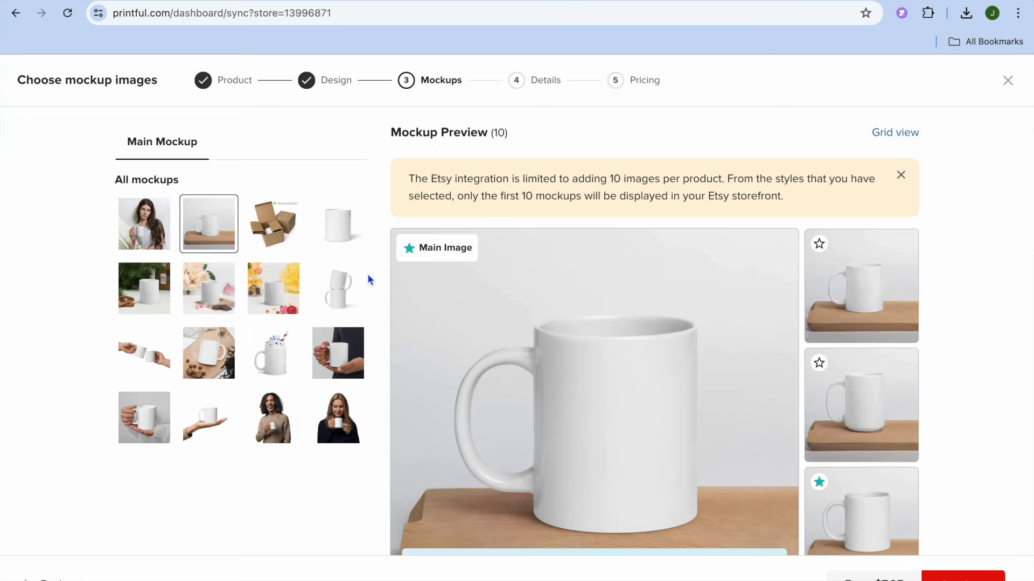
click(336, 416)
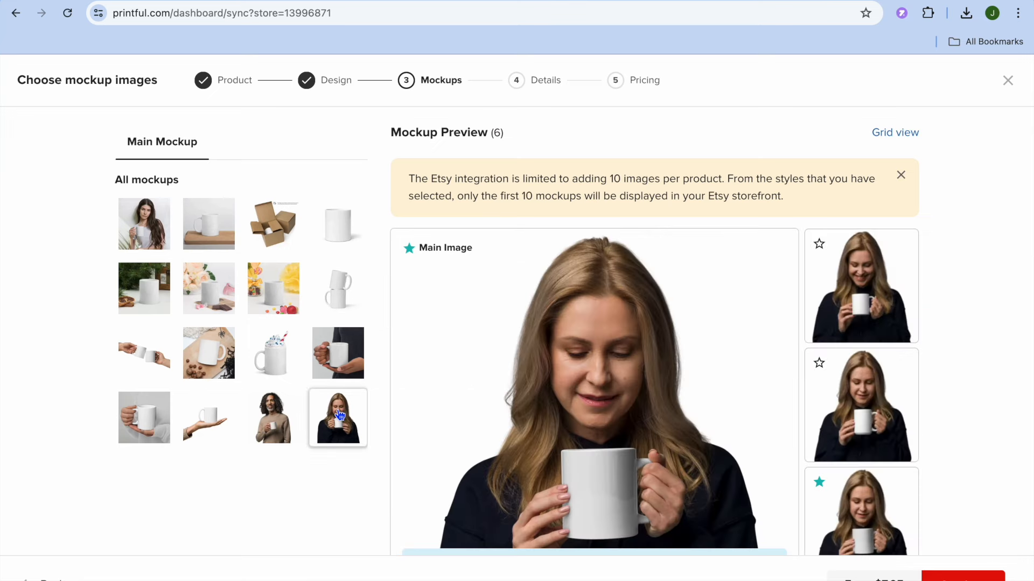
click(140, 233)
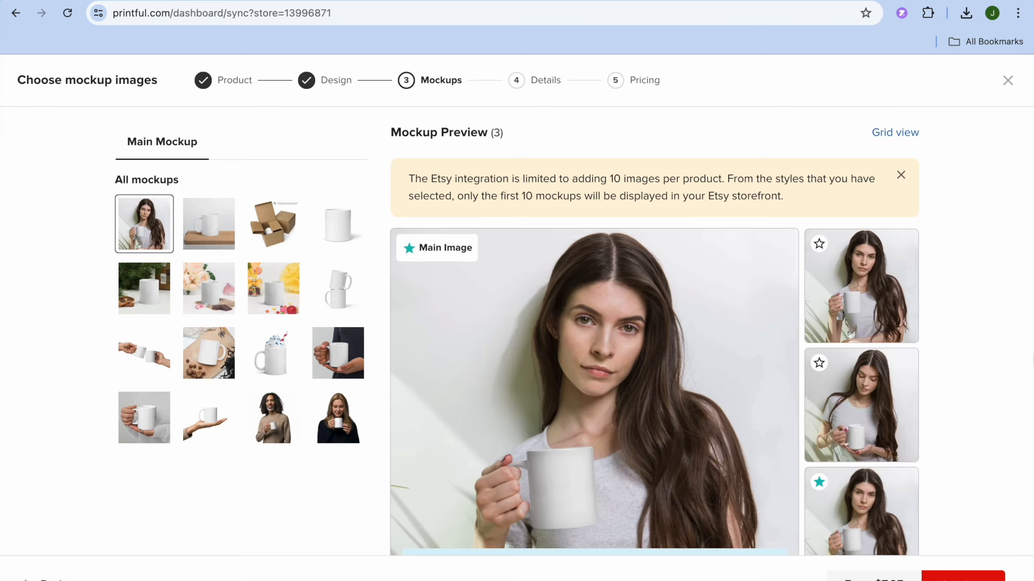
click(961, 575)
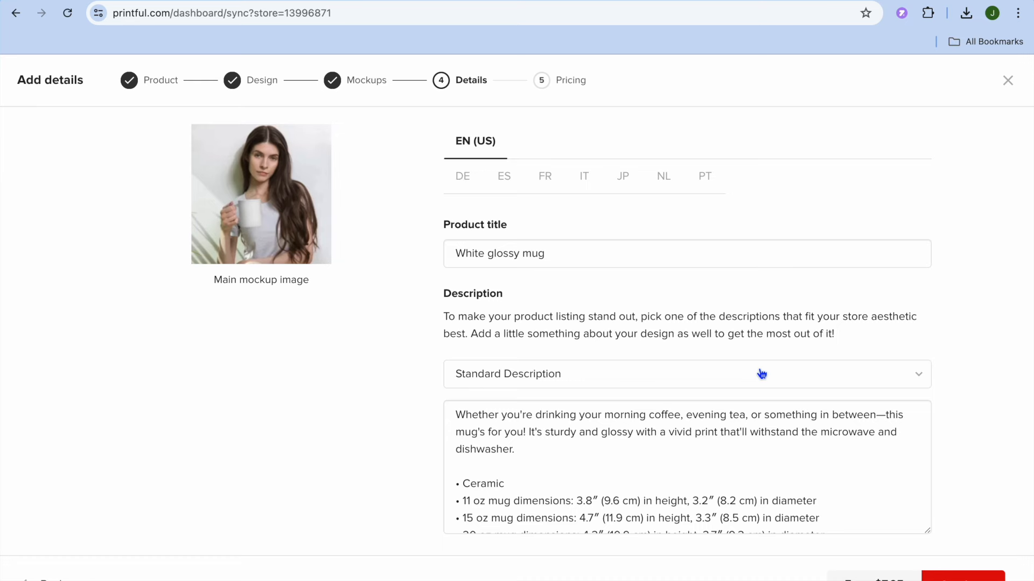
Keep the product title White glossy mug and the Standard Description, and continue to pricing.
click(577, 255)
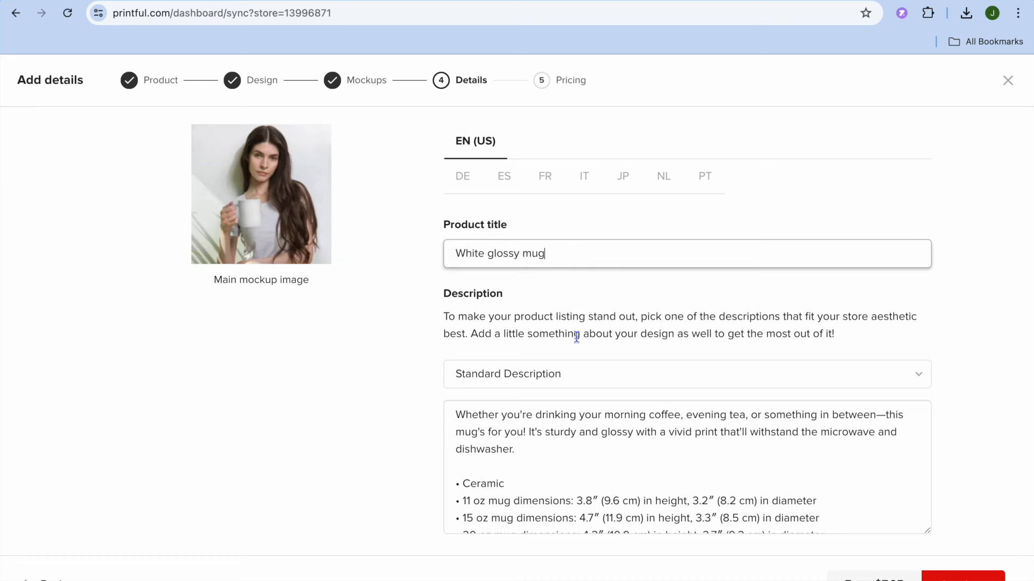
scroll(591, 373, down, 5)
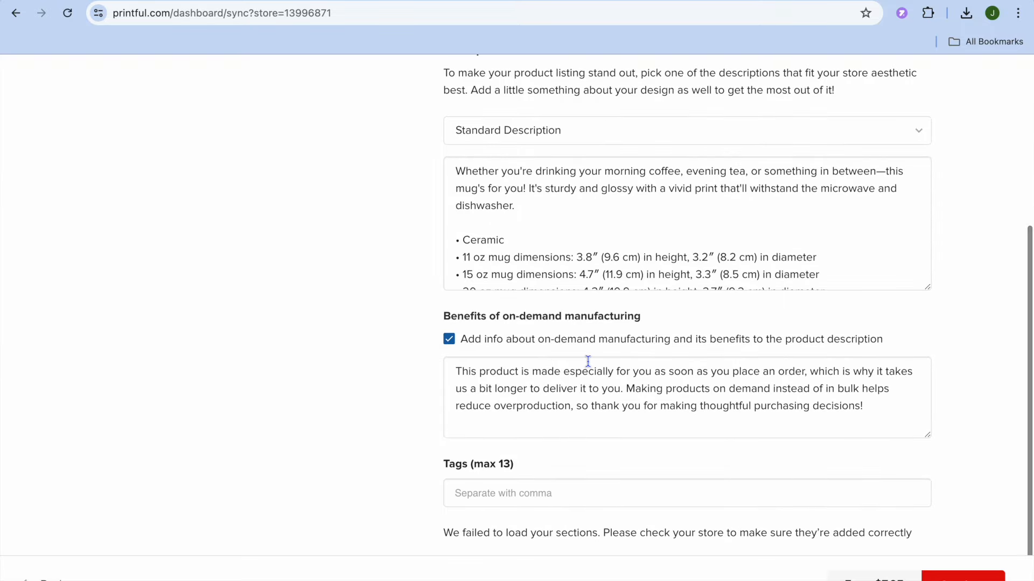
click(601, 260)
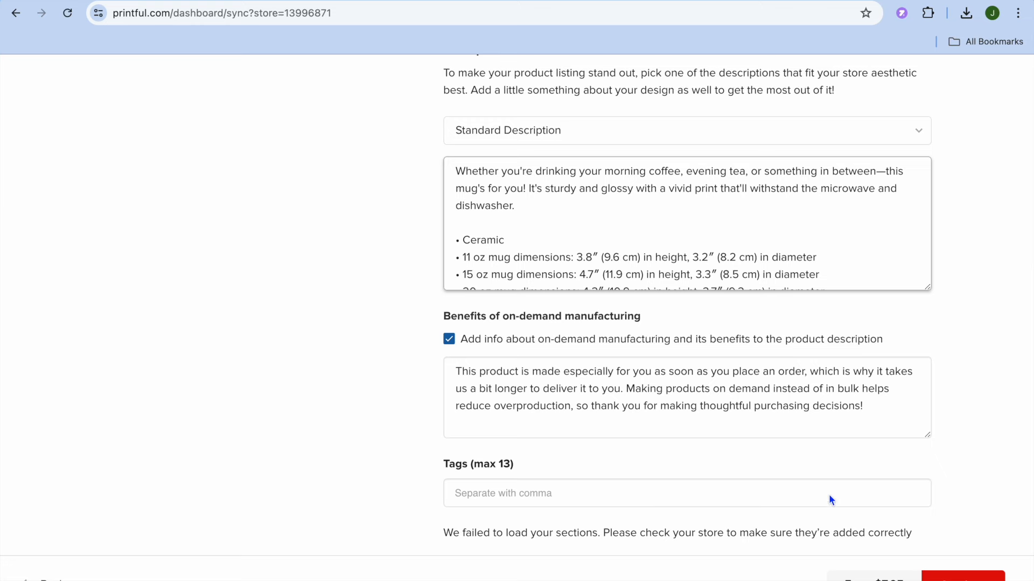
click(964, 577)
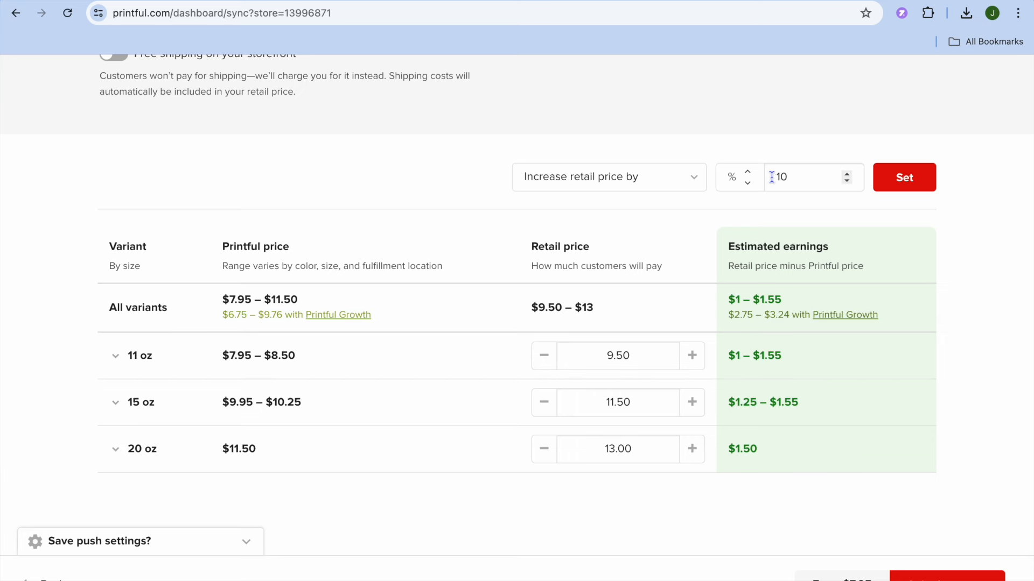
Check the bulk retail price options, keep the default retail prices, and submit the mug to the store.
click(692, 182)
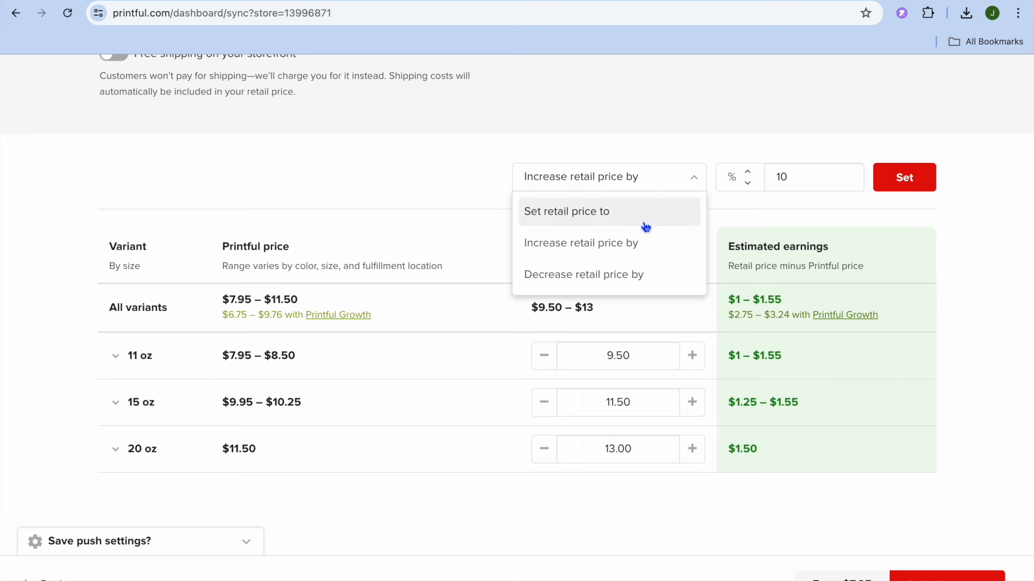
click(442, 160)
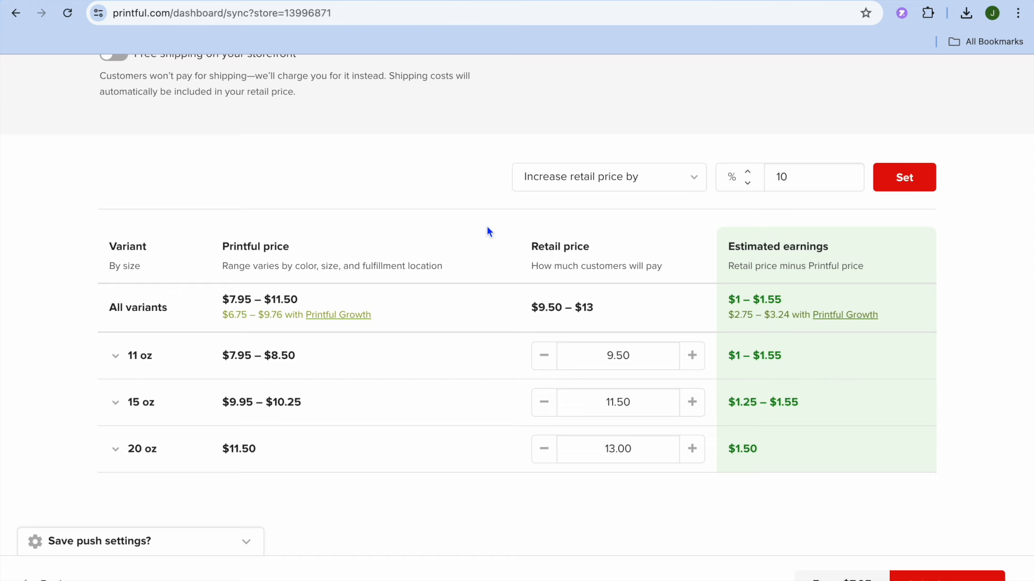
click(931, 579)
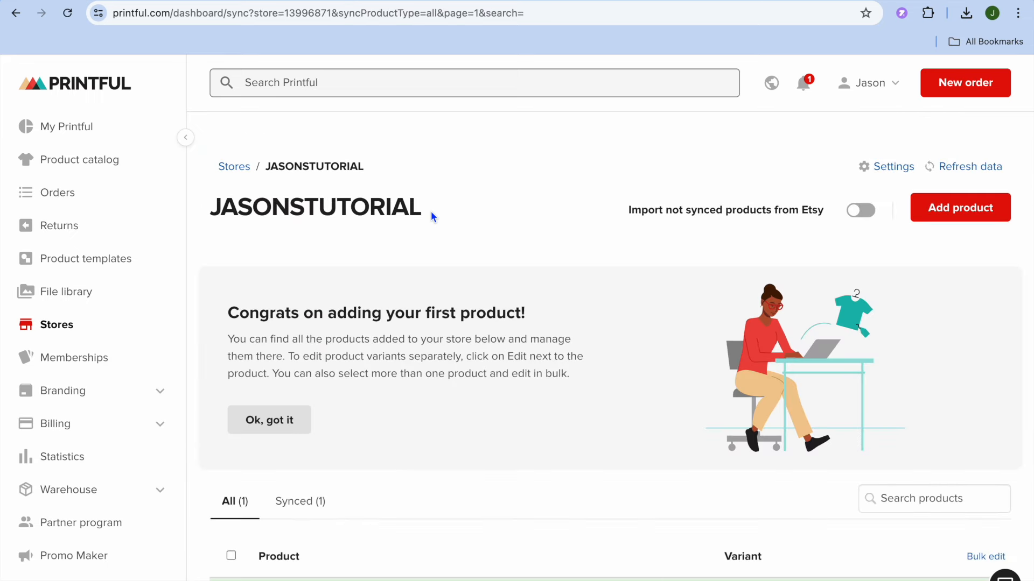
Go from the synced product to Etsy and open the White glossy mug listing from the Stock your shop stage for editing.
scroll(431, 217, down, 5)
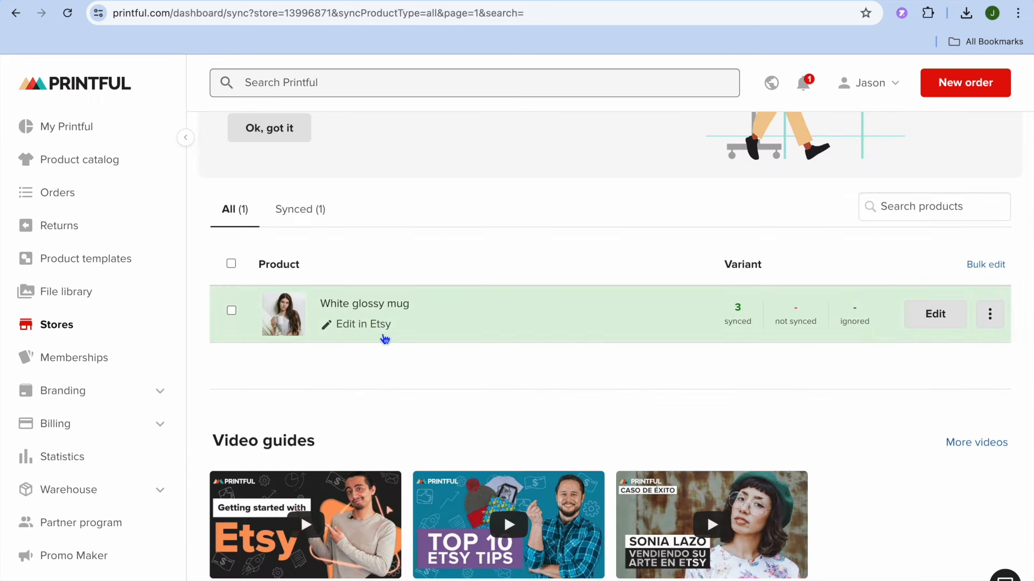
click(371, 326)
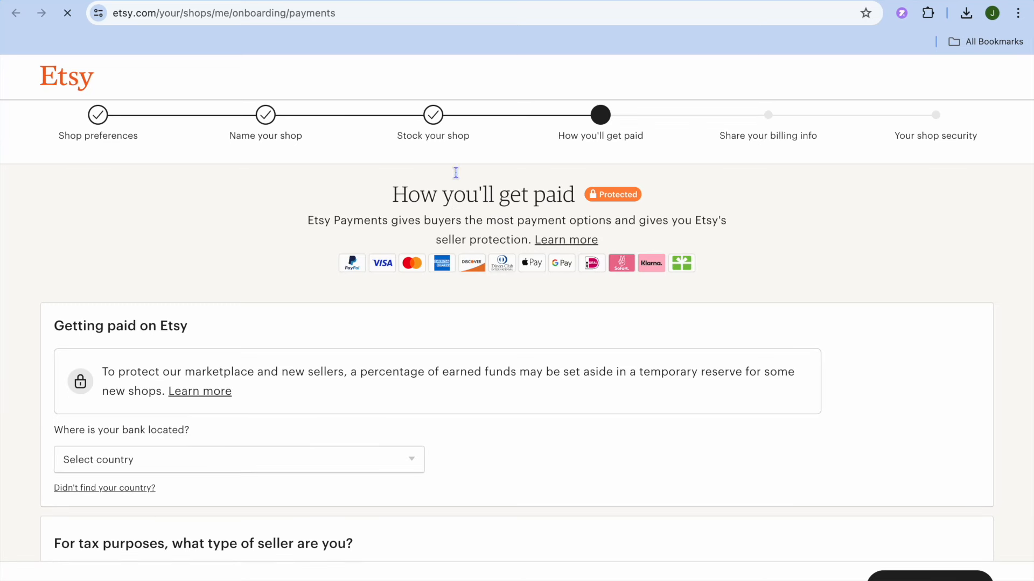
click(439, 138)
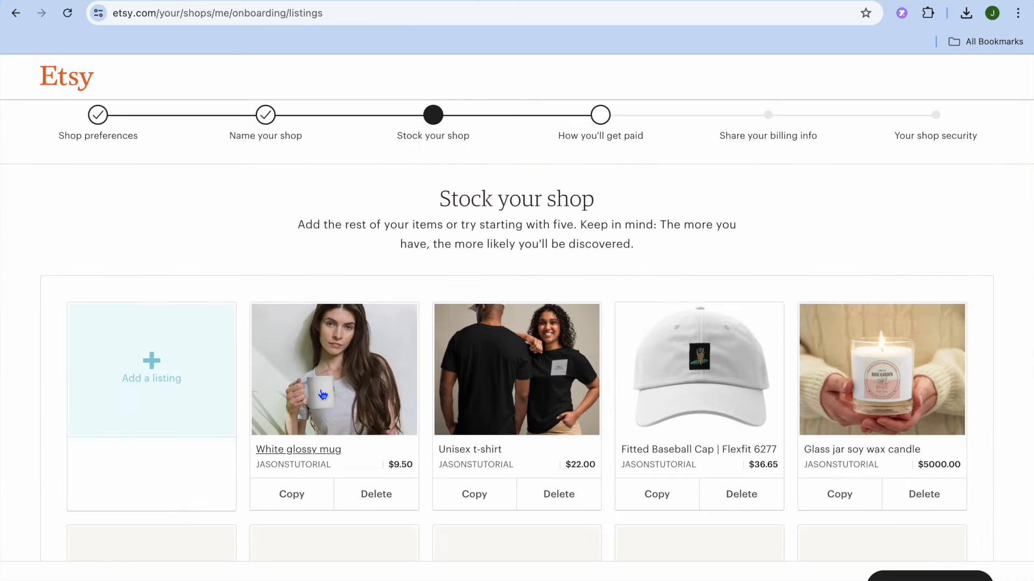
click(323, 396)
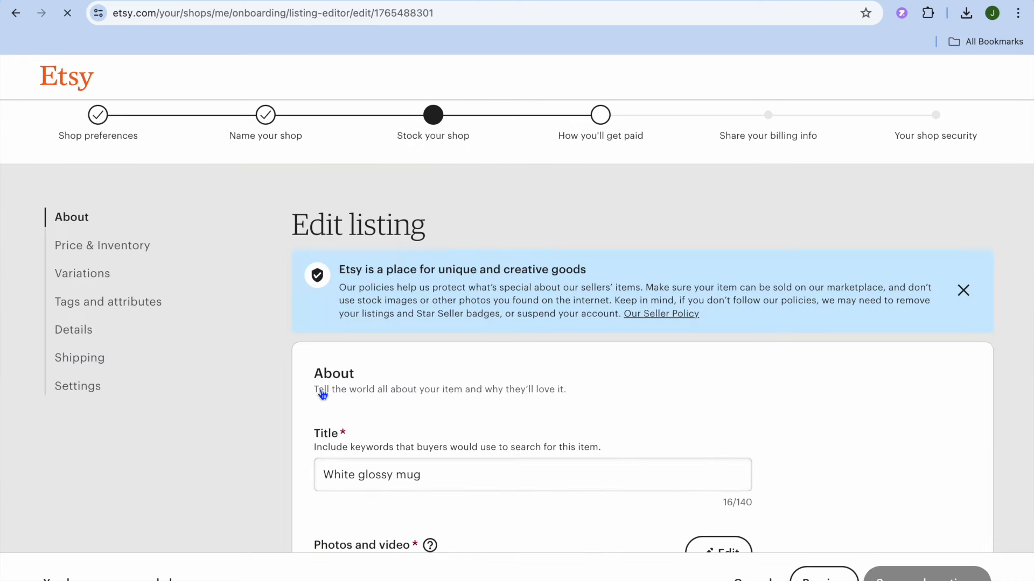
Examine the photos and video section of the mug listing, enlarging the first additional photo and closing it again.
scroll(481, 359, down, 6)
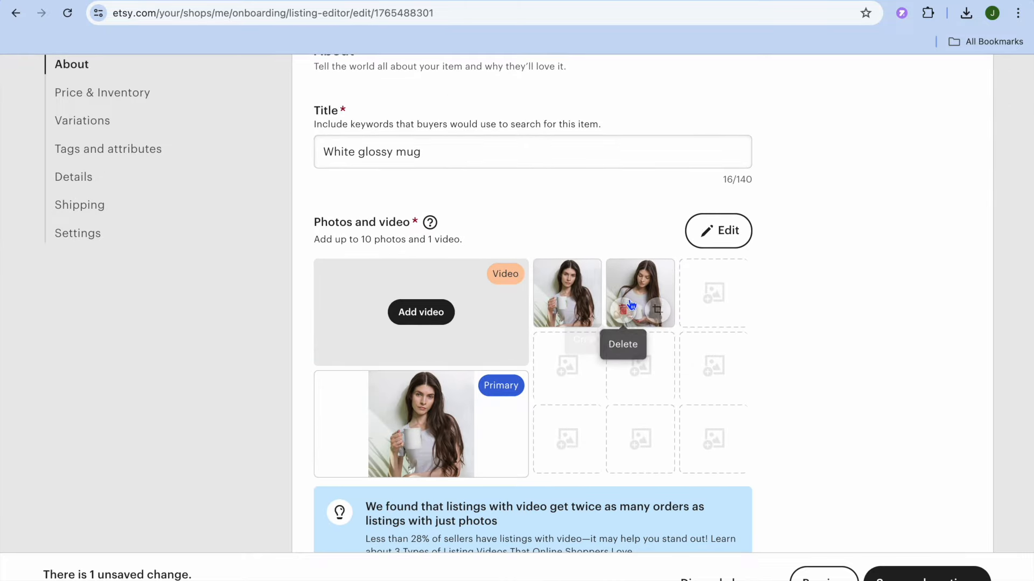
mouse_move(449, 424)
scroll(449, 423, down, 2)
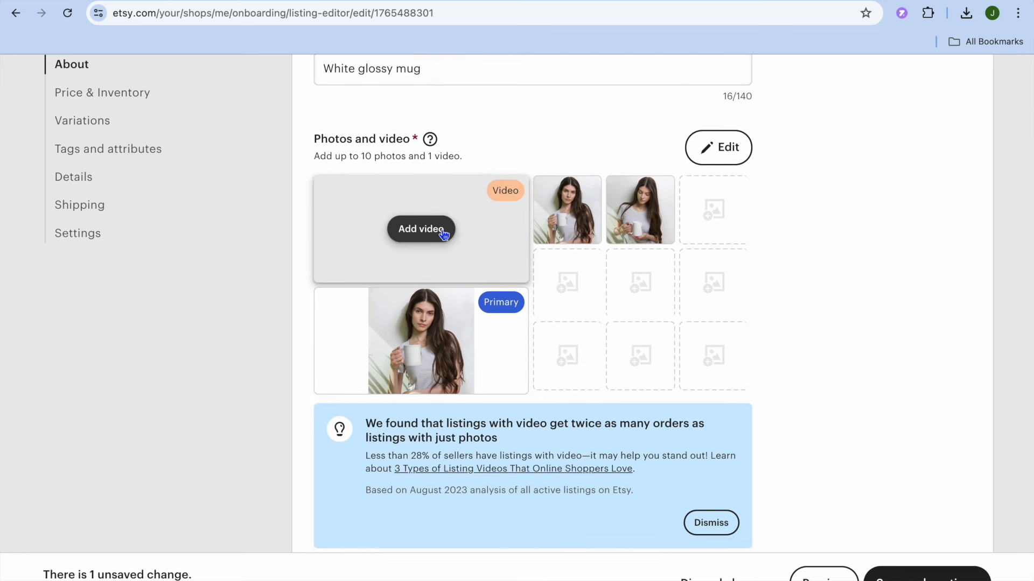
scroll(429, 296, down, 1)
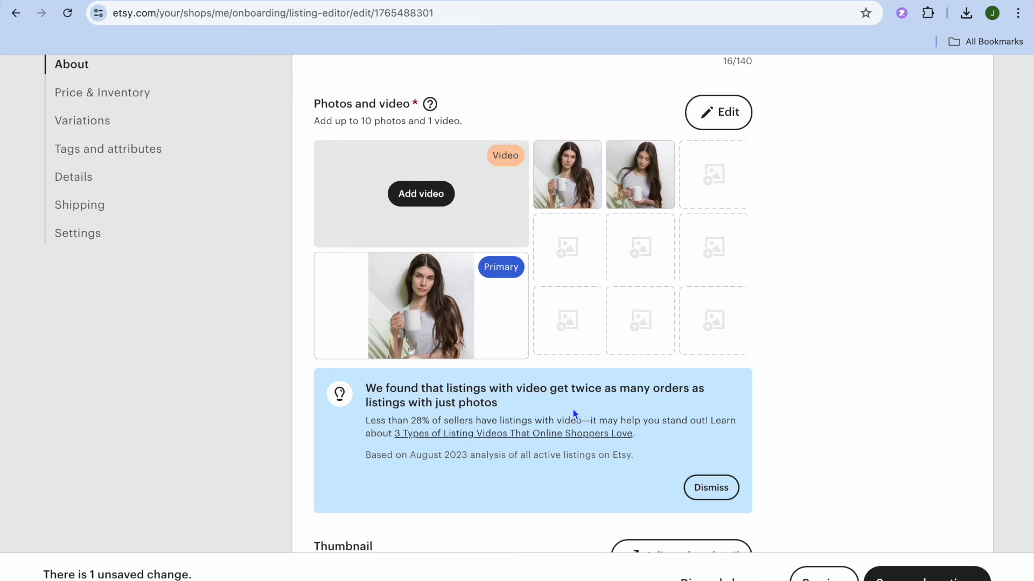
scroll(573, 413, down, 1)
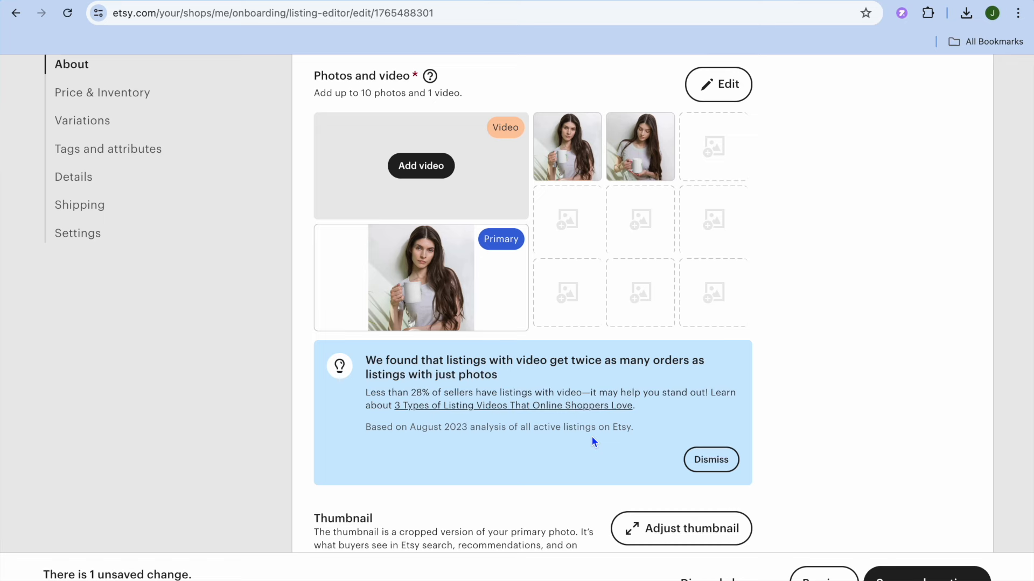
scroll(591, 435, down, 1)
mouse_move(562, 143)
click(563, 141)
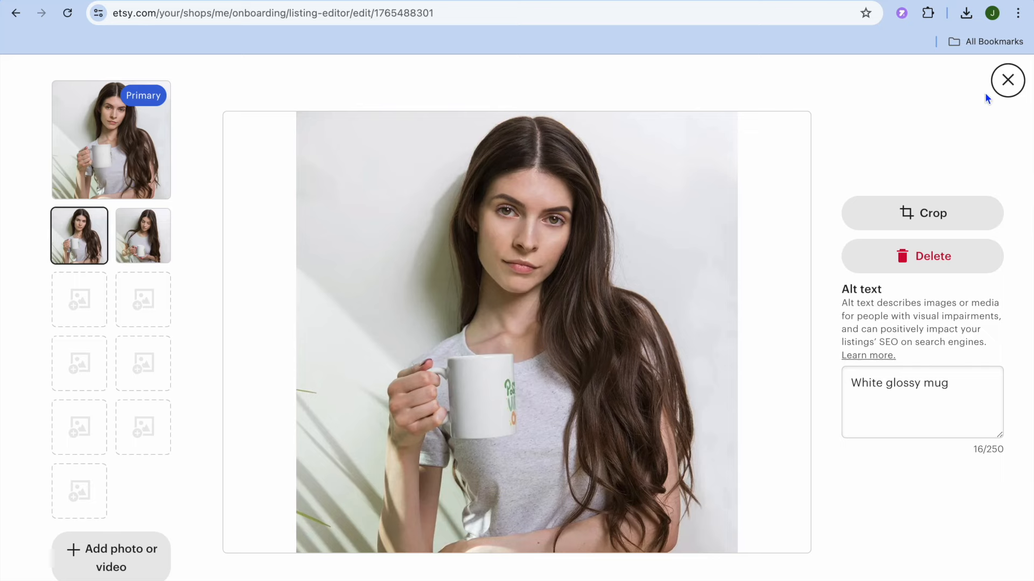
click(1006, 81)
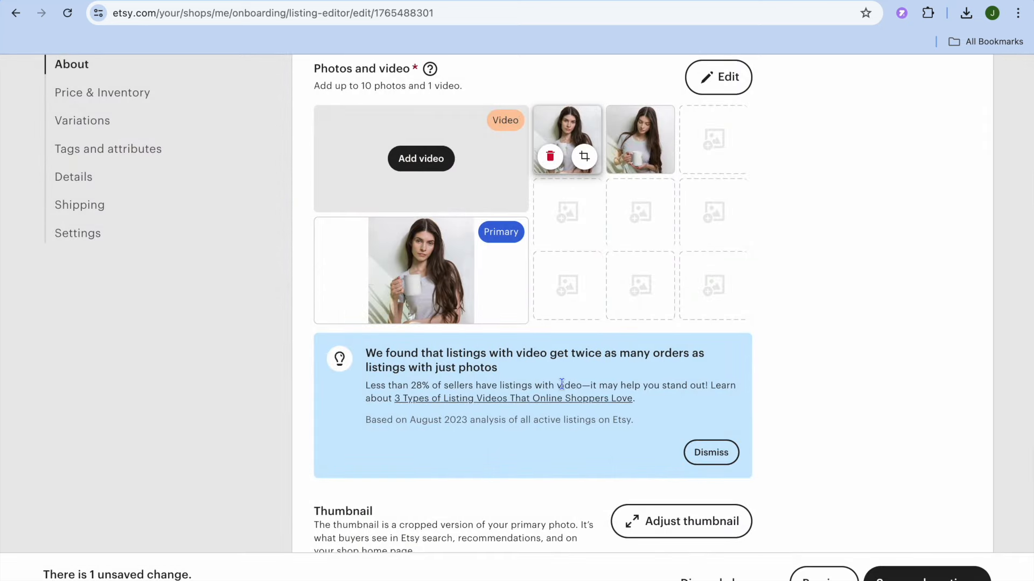
Review the listing's description, price, variations and attributes, and save the White glossy mug listing.
scroll(561, 385, down, 10)
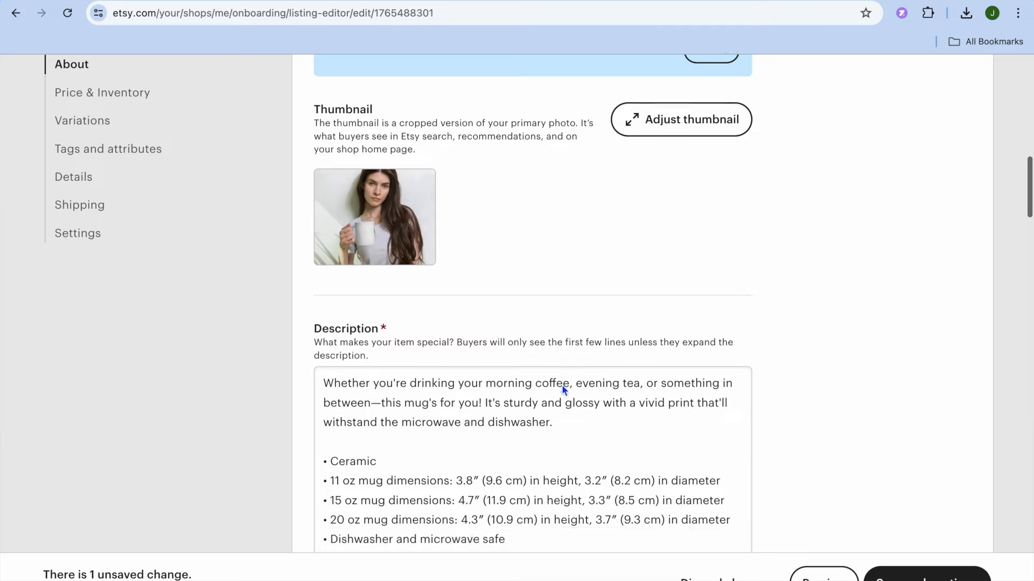
scroll(561, 385, down, 8)
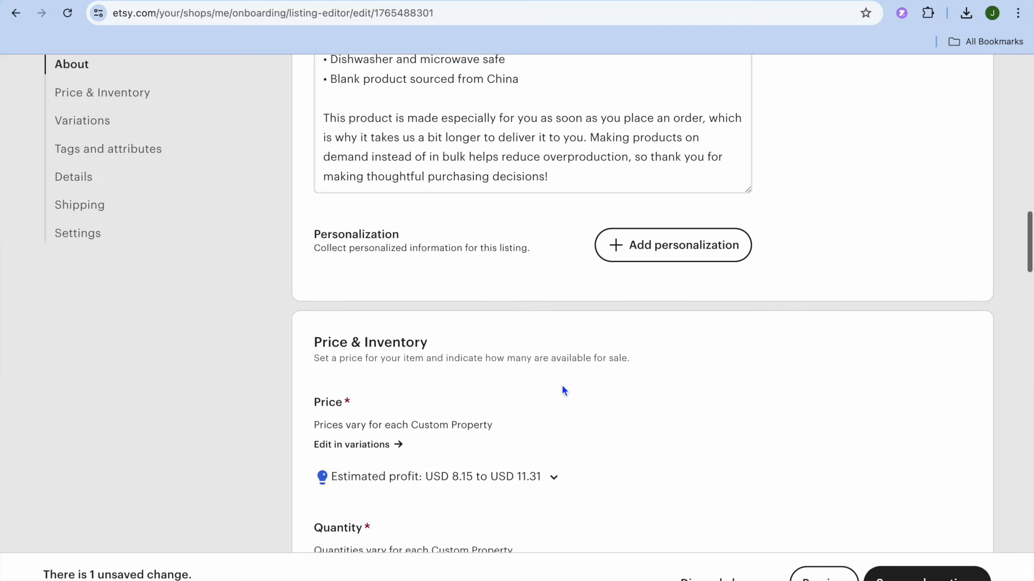
scroll(561, 384, down, 4)
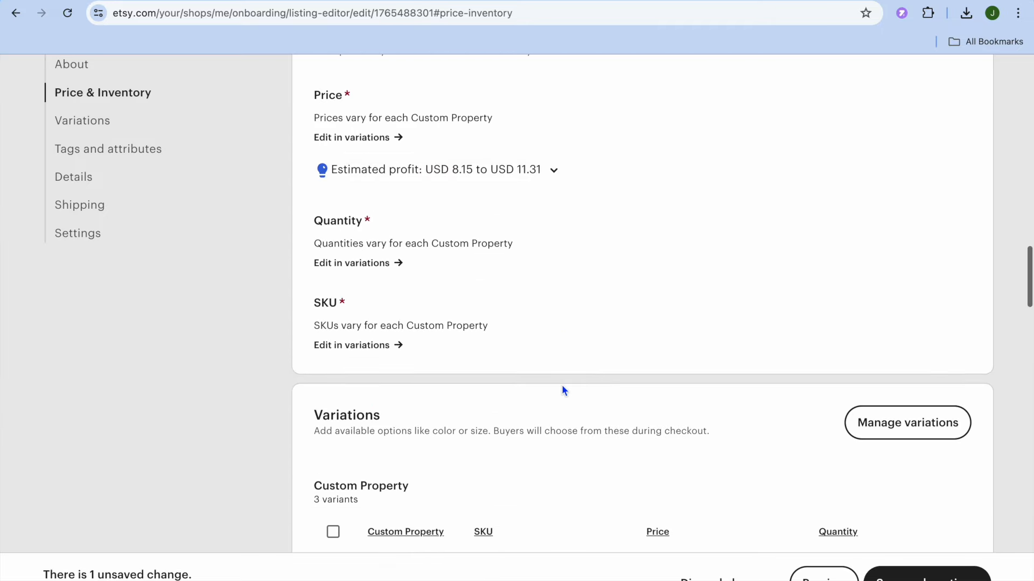
scroll(561, 384, down, 10)
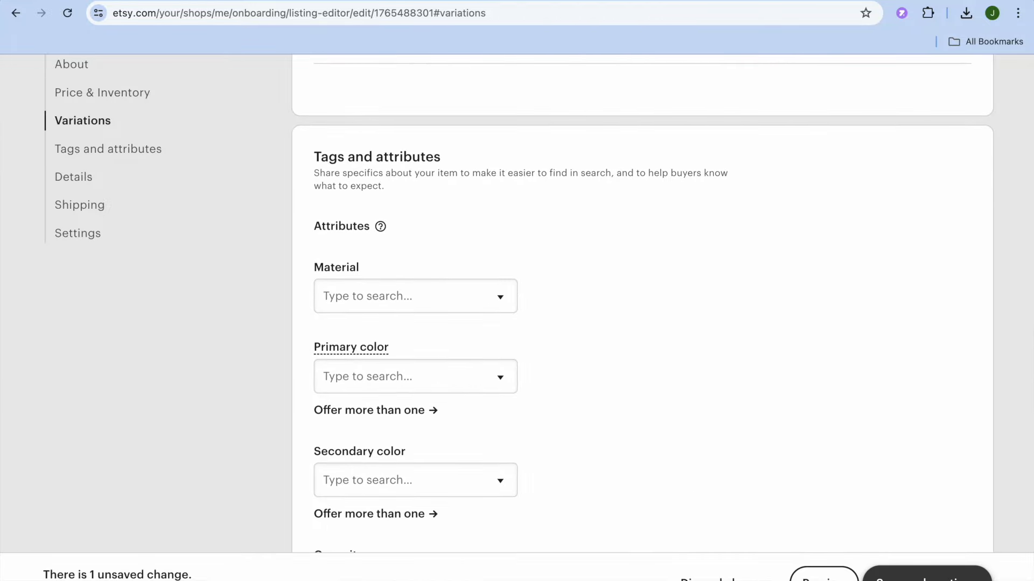
click(927, 578)
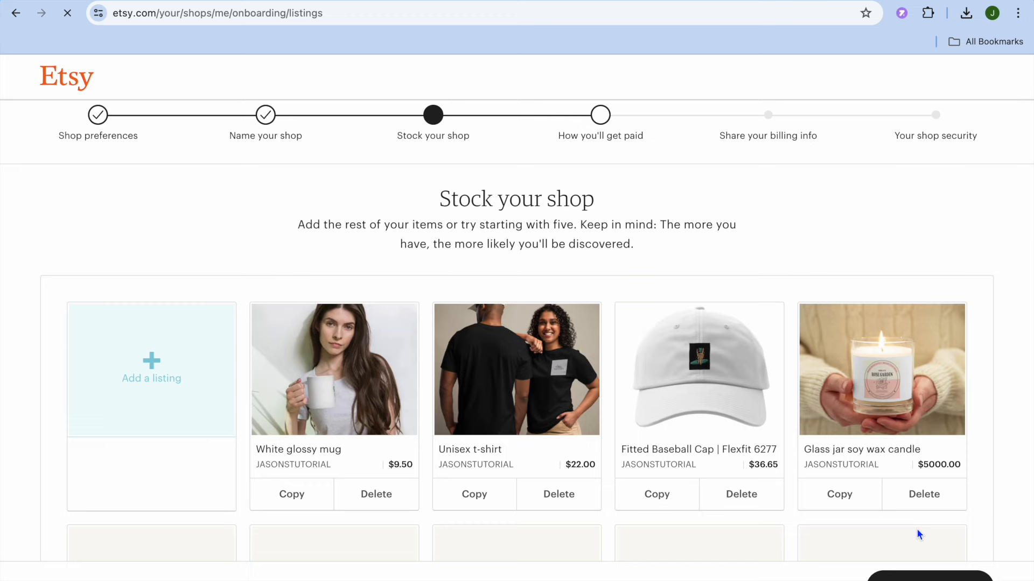
Continue from stocking the shop to the payment setup and look through its bank, seller type and personal information sections.
scroll(784, 454, down, 2)
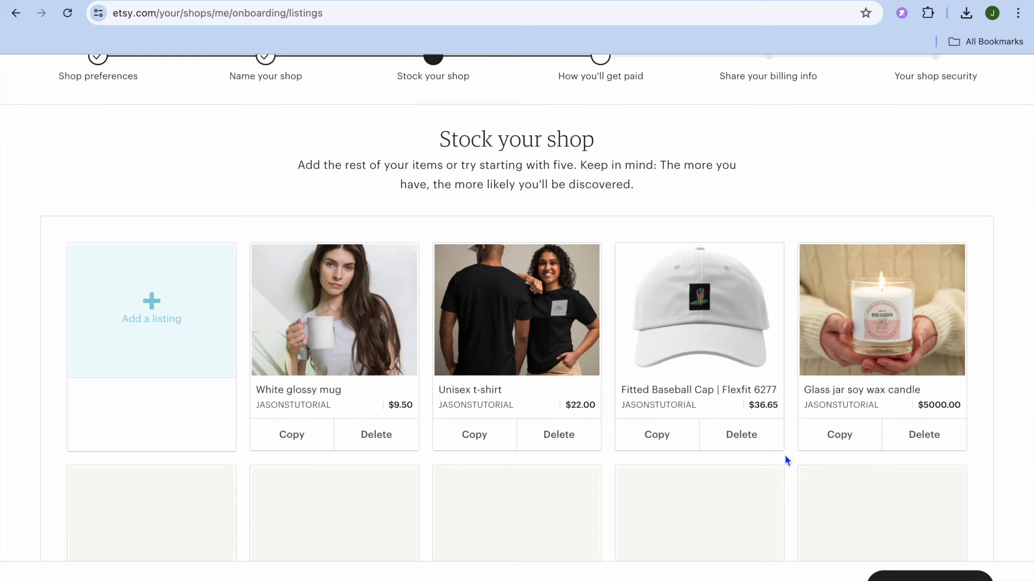
scroll(786, 460, down, 5)
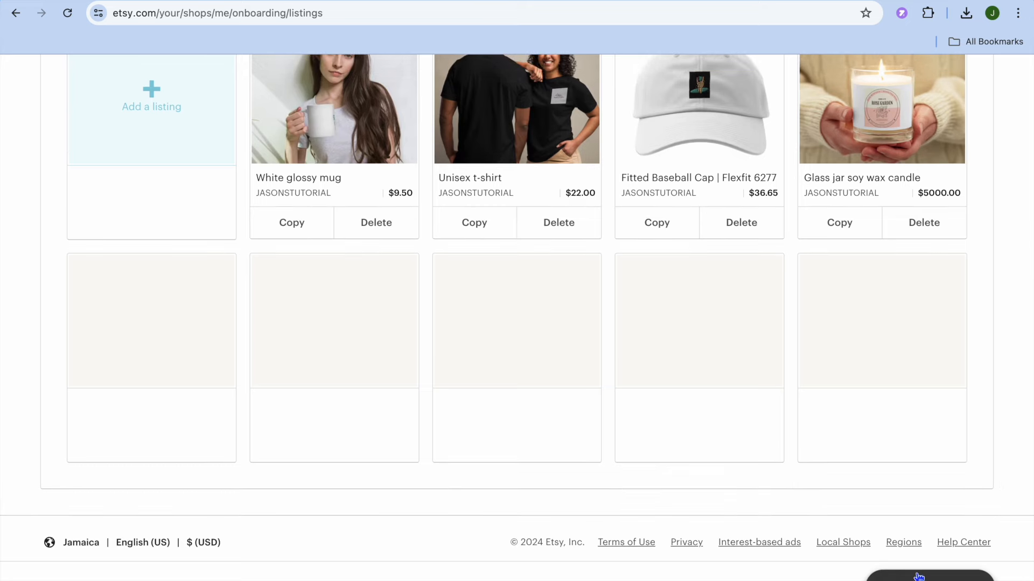
click(929, 576)
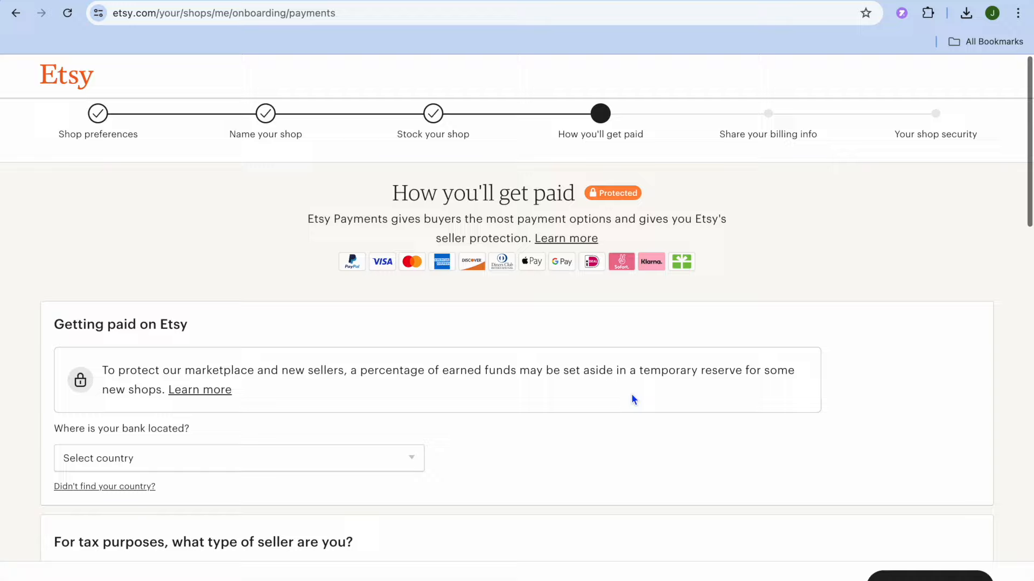
scroll(630, 393, down, 9)
scroll(631, 395, down, 10)
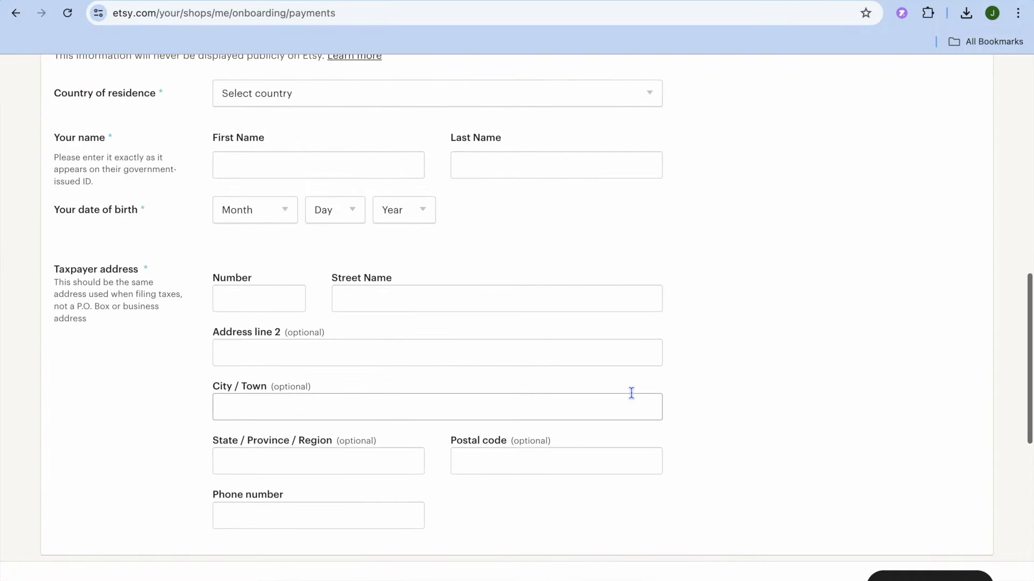
scroll(630, 393, up, 20)
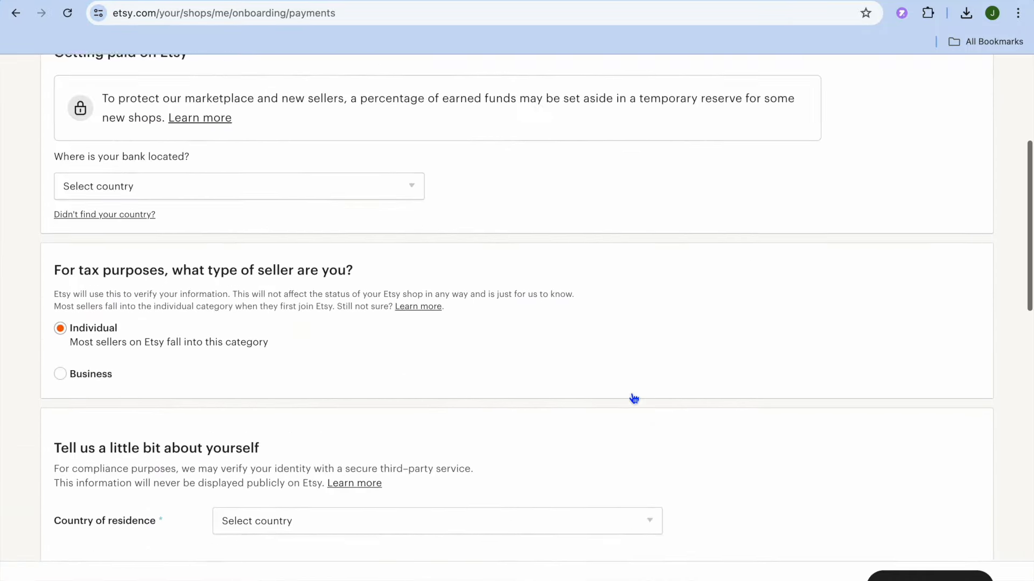
scroll(632, 397, up, 2)
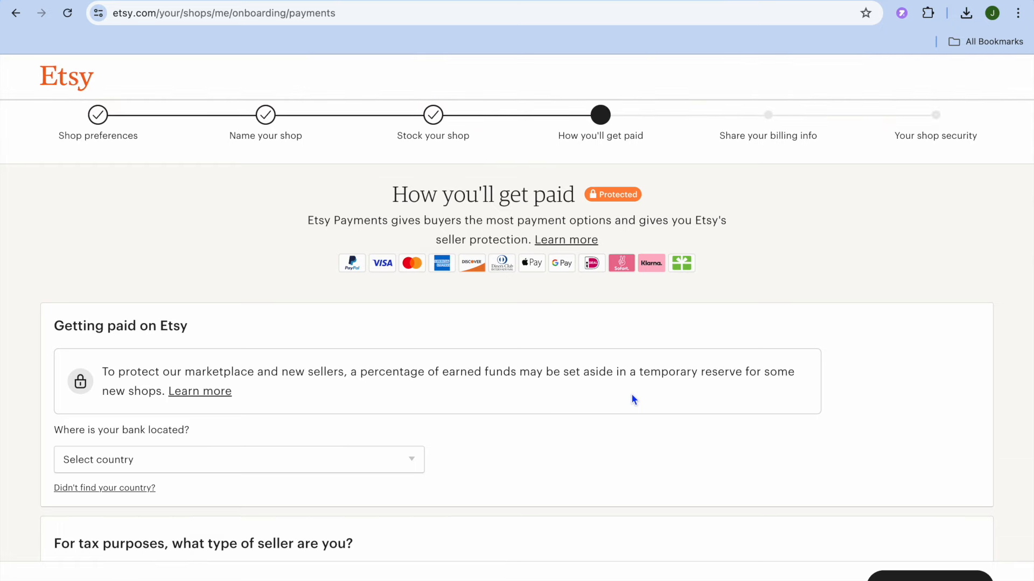